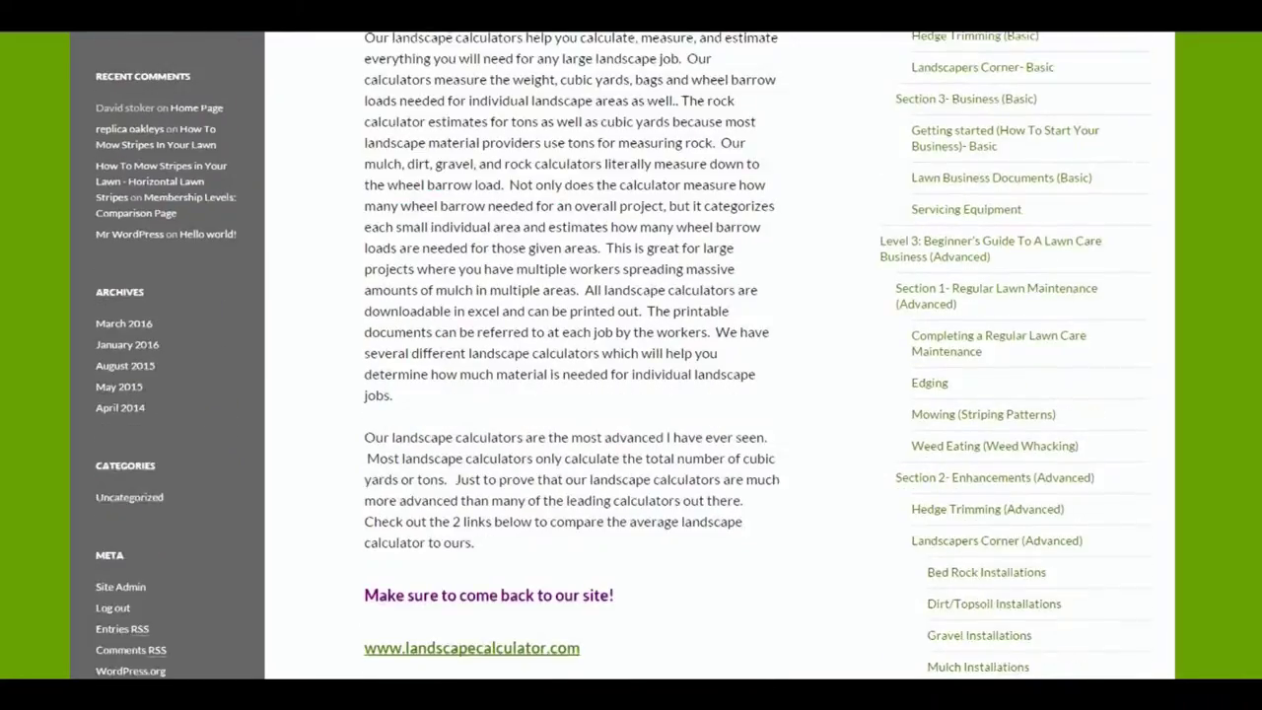
# Scroll the Landscape Calculators page down past the intro to the $9-per-year Mulch Calculator listing
pyautogui.scroll(-3, 631, 395)
pyautogui.scroll(-3, 631, 394)
pyautogui.scroll(10, 631, 394)
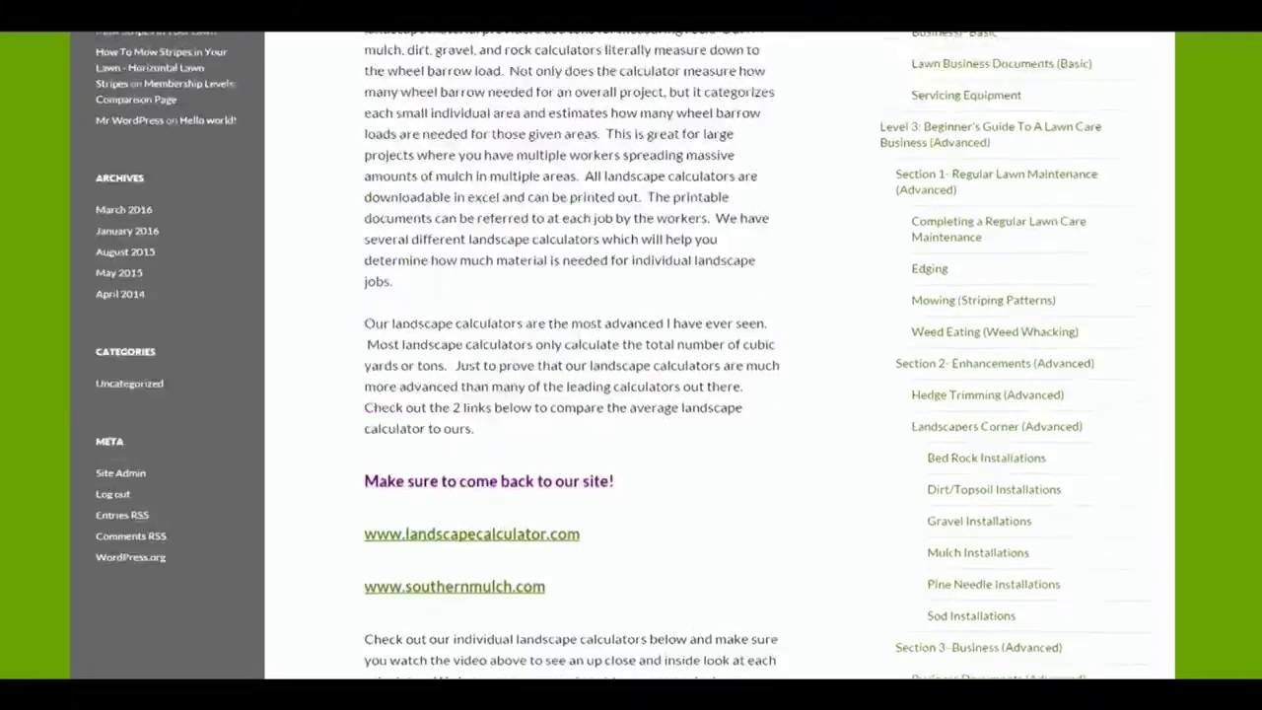
pyautogui.scroll(1, 631, 394)
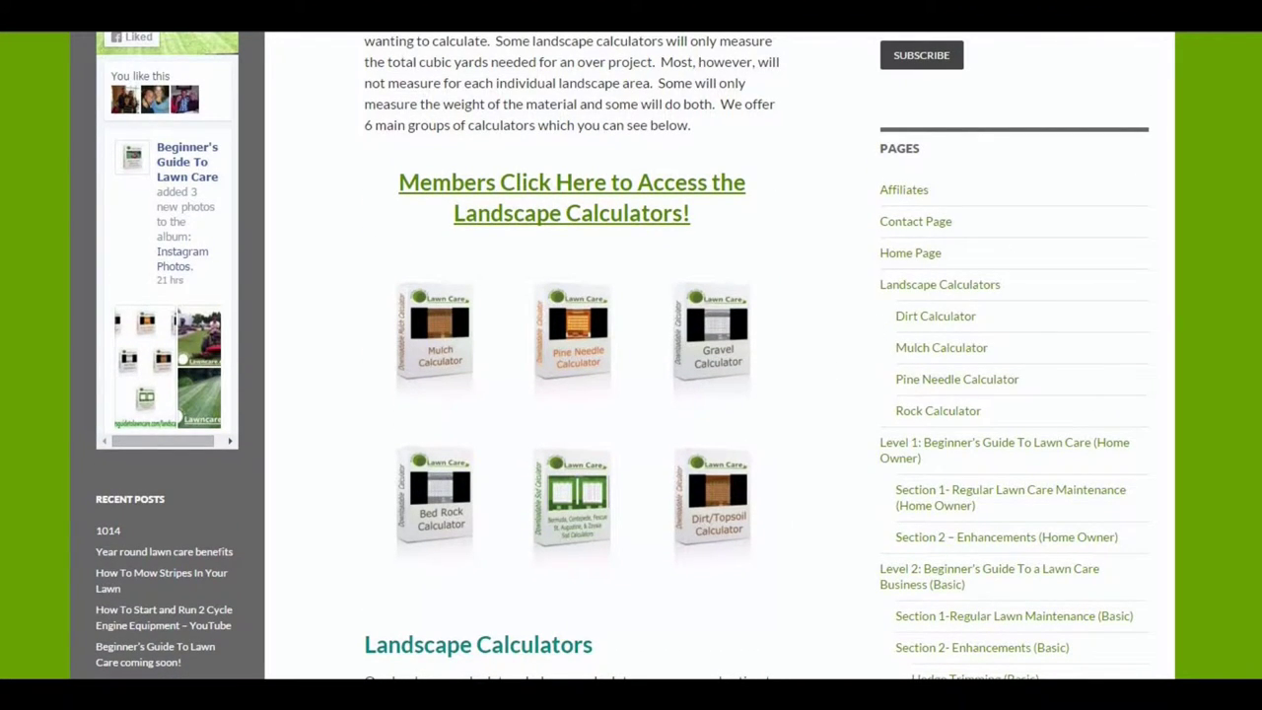
pyautogui.scroll(8, 631, 394)
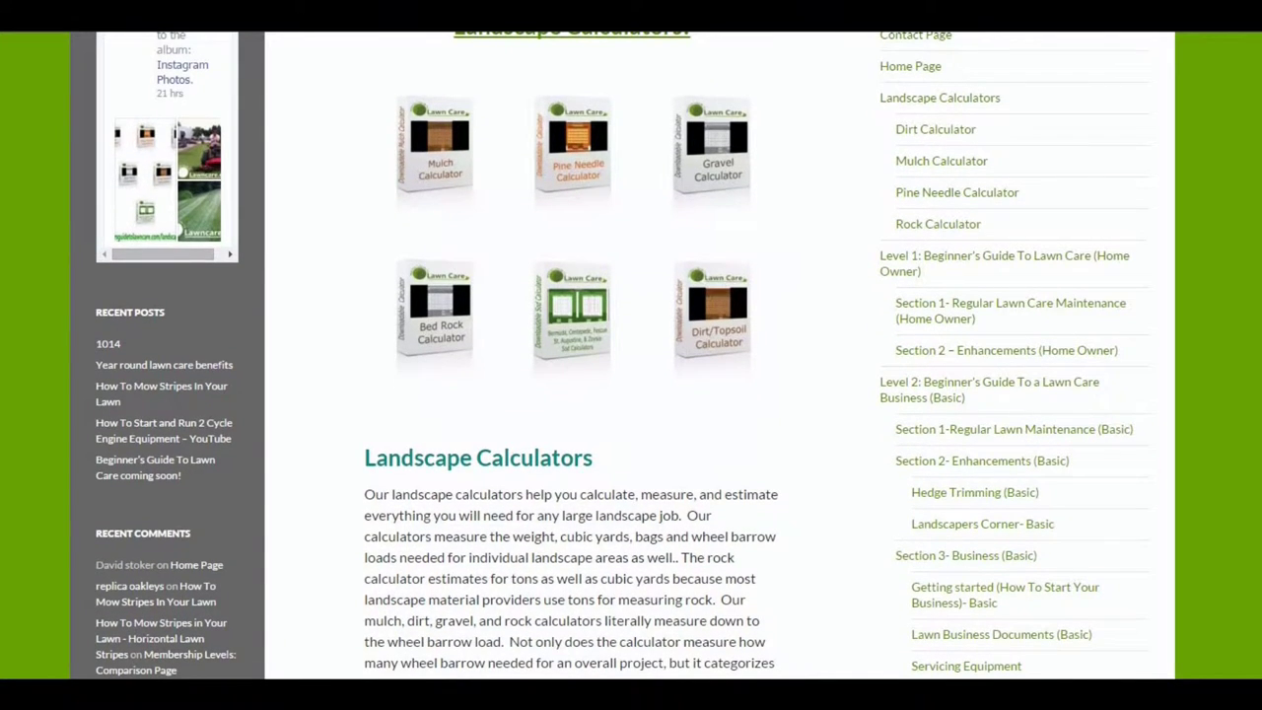
pyautogui.scroll(-2, 631, 355)
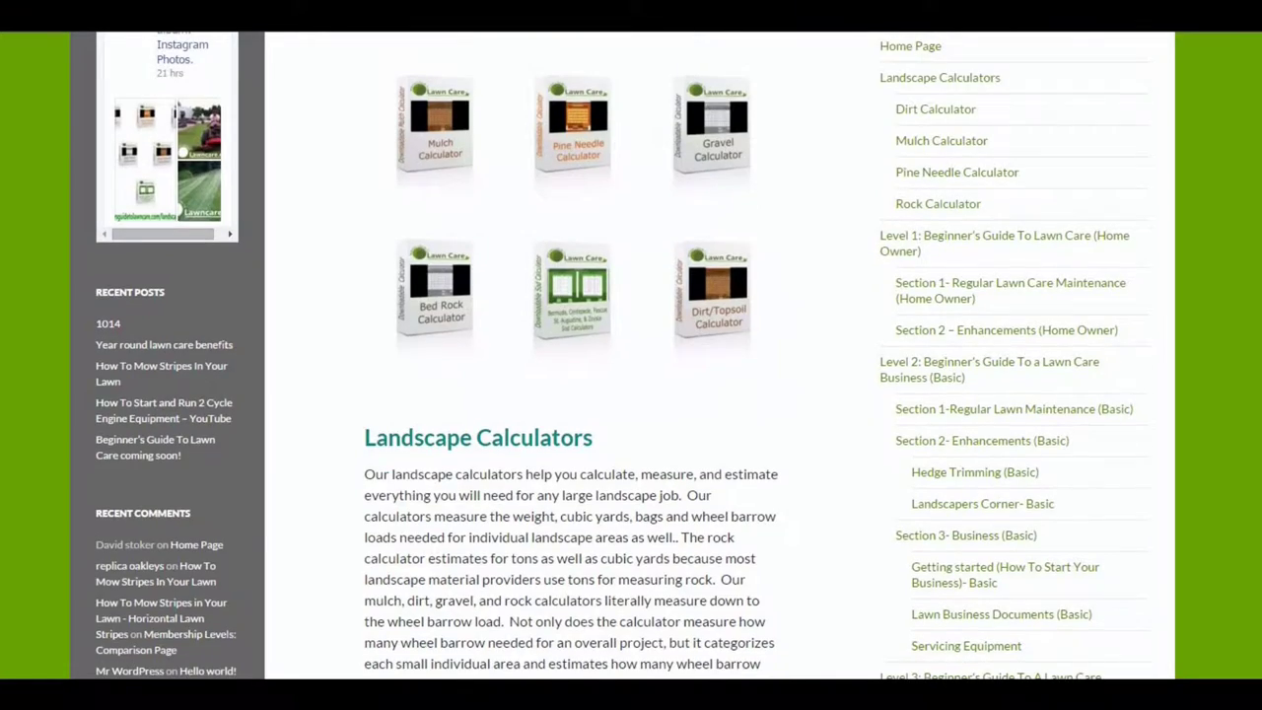
pyautogui.scroll(-10, 631, 355)
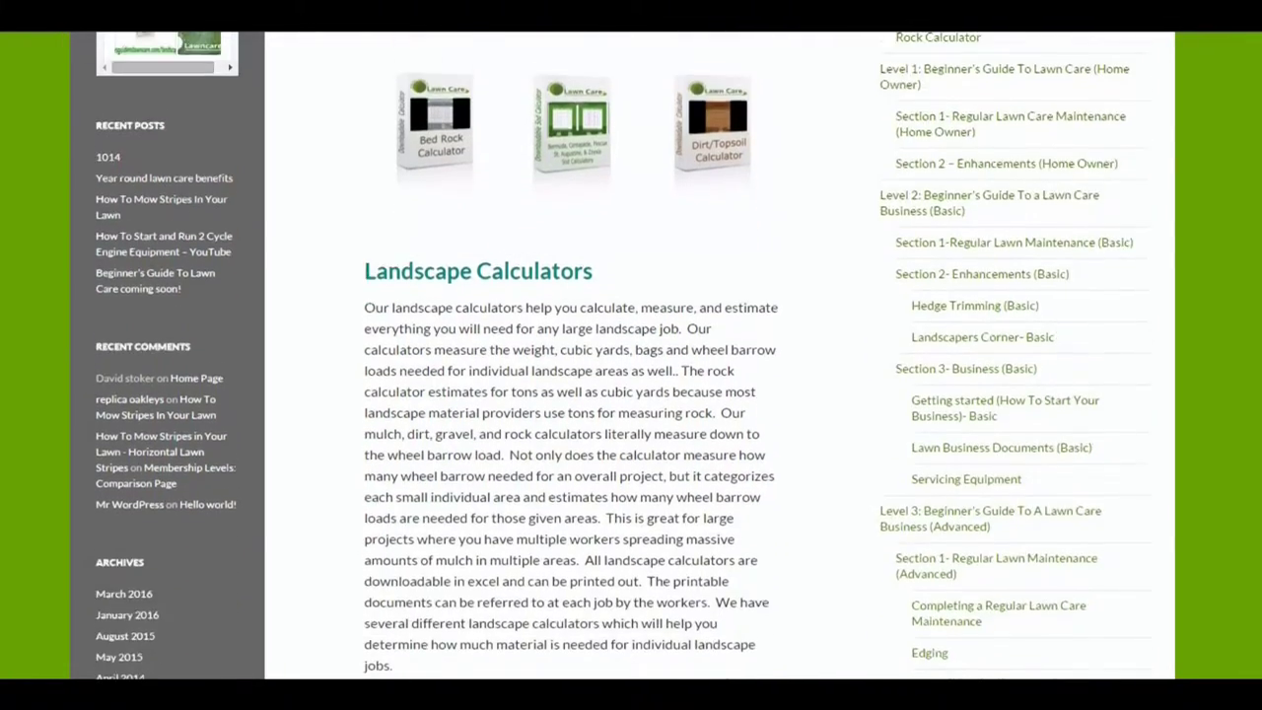
pyautogui.scroll(-11, 631, 354)
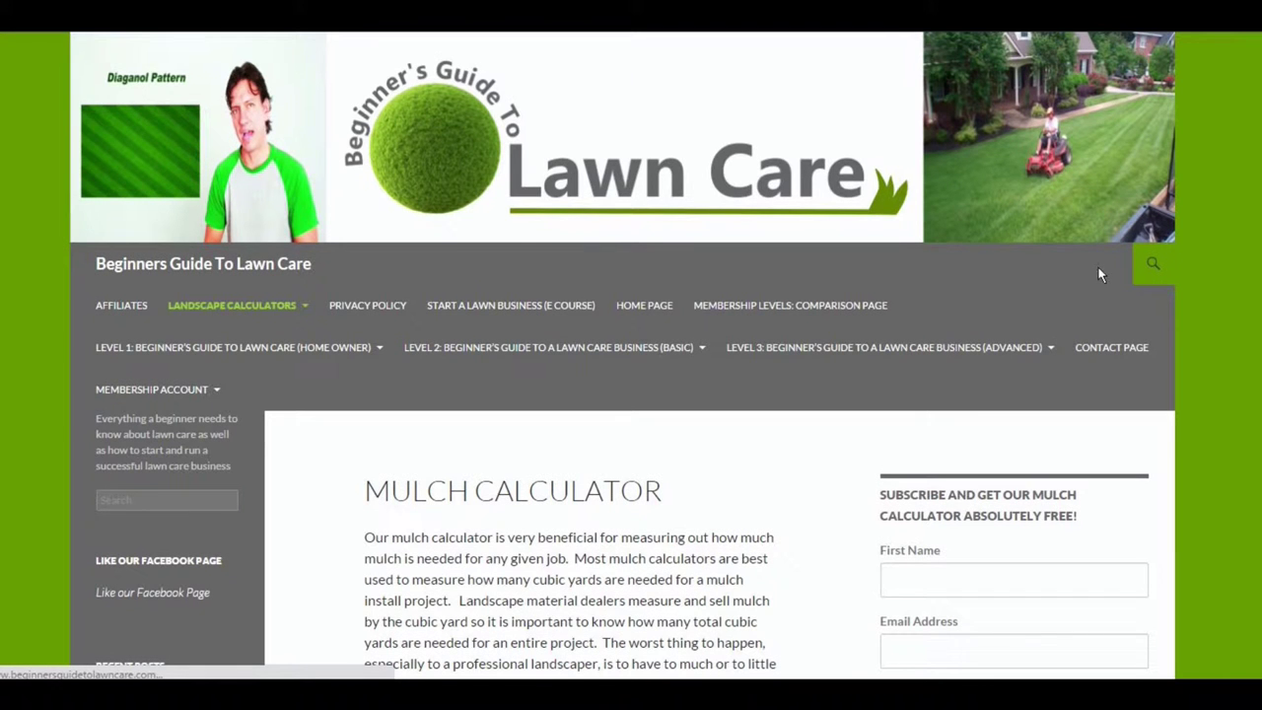
# Scroll the Mulch Calculator page through weight, wheelbarrow loads, bags and pricing to the purchase link
pyautogui.scroll(-3, 631, 355)
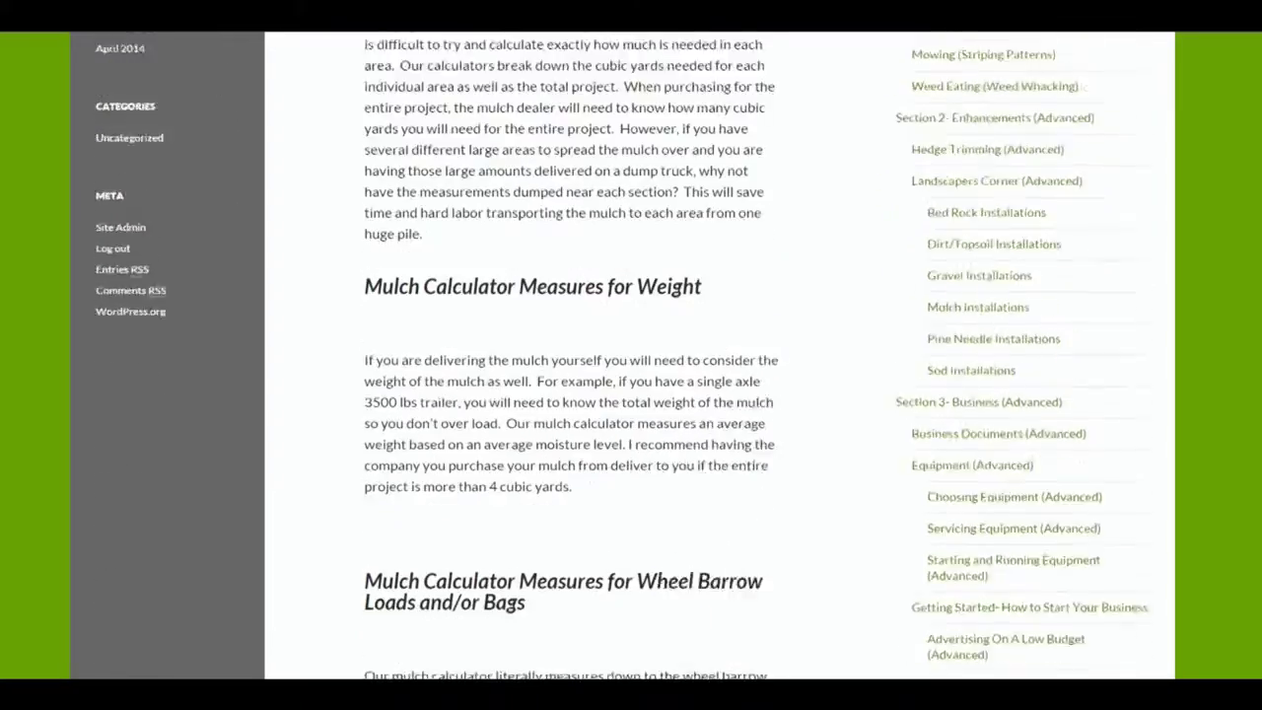
pyautogui.scroll(-8, 631, 355)
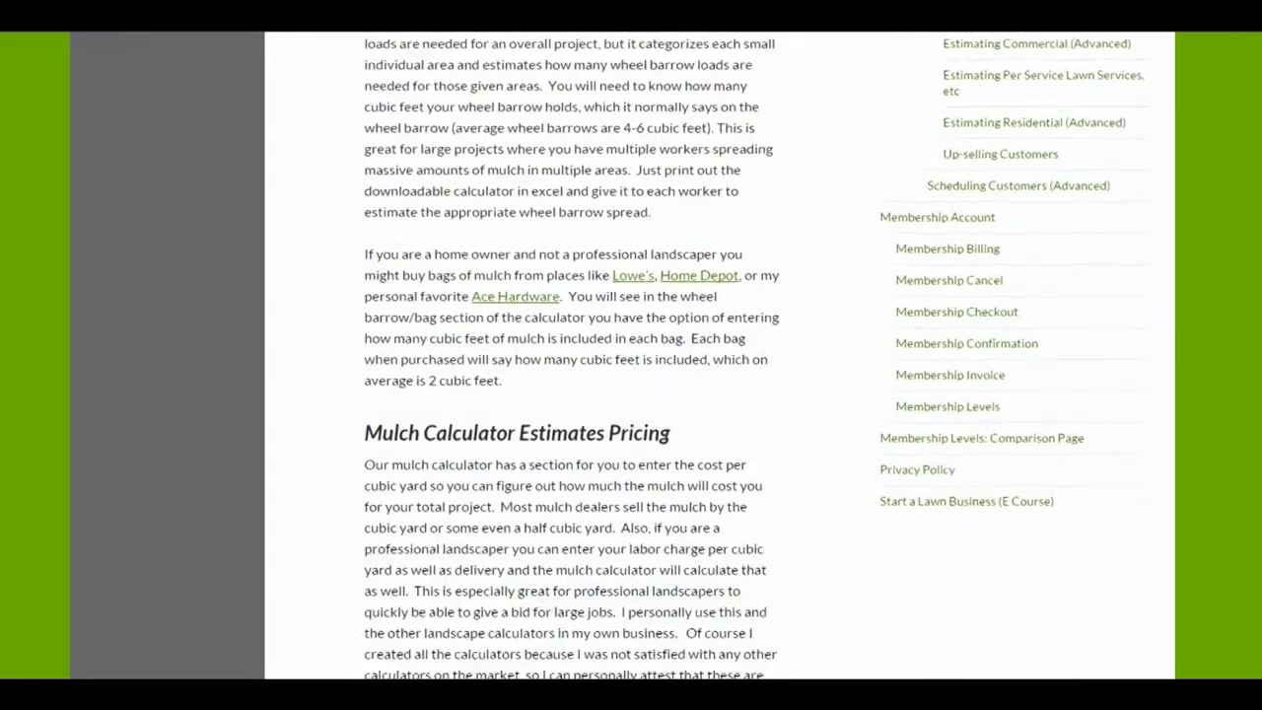
pyautogui.scroll(-6, 631, 355)
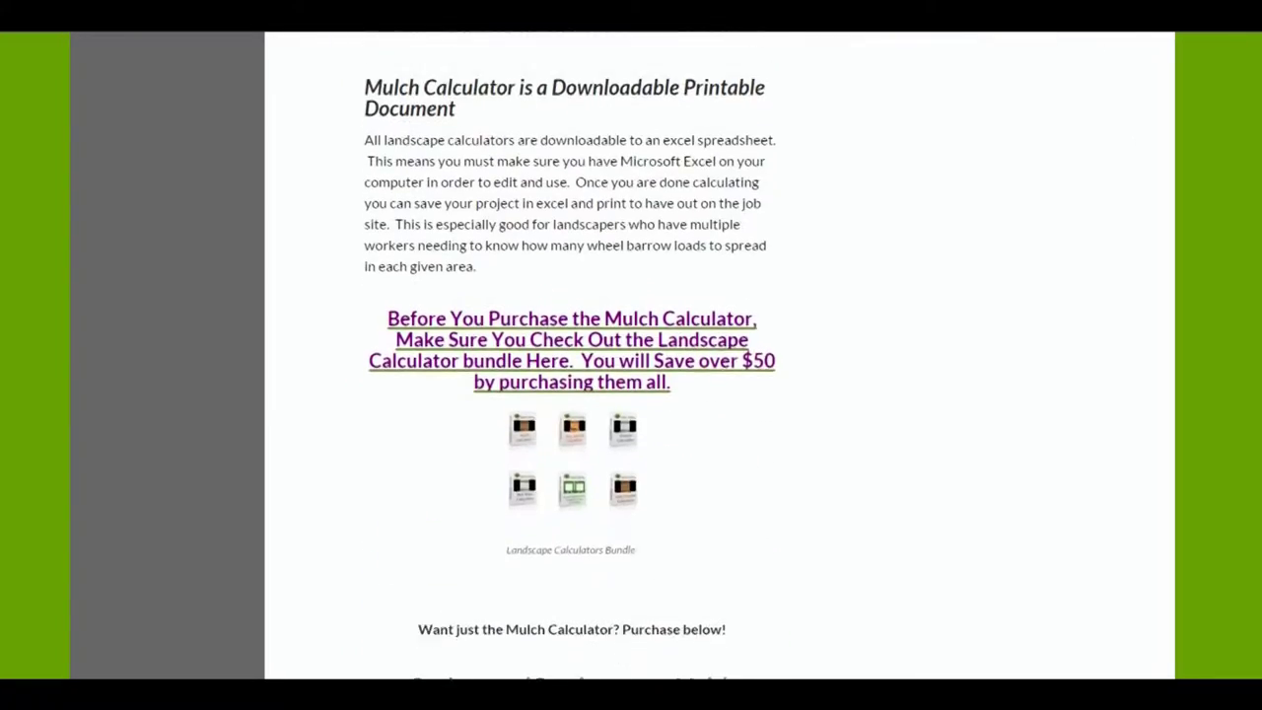
pyautogui.scroll(-3, 631, 355)
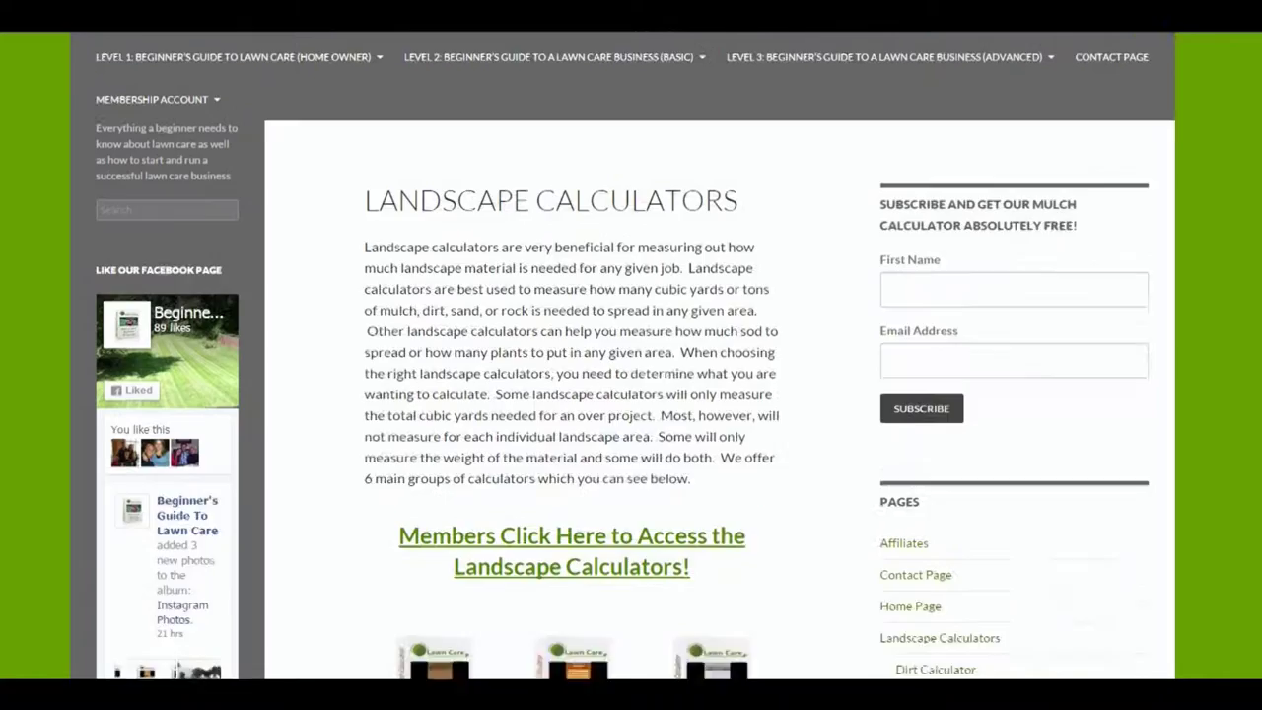
# Scroll the Landscape Calculators page past each calculator to the 6-calculator $29-per-year bundle
pyautogui.scroll(2, 631, 395)
pyautogui.scroll(-5, 631, 355)
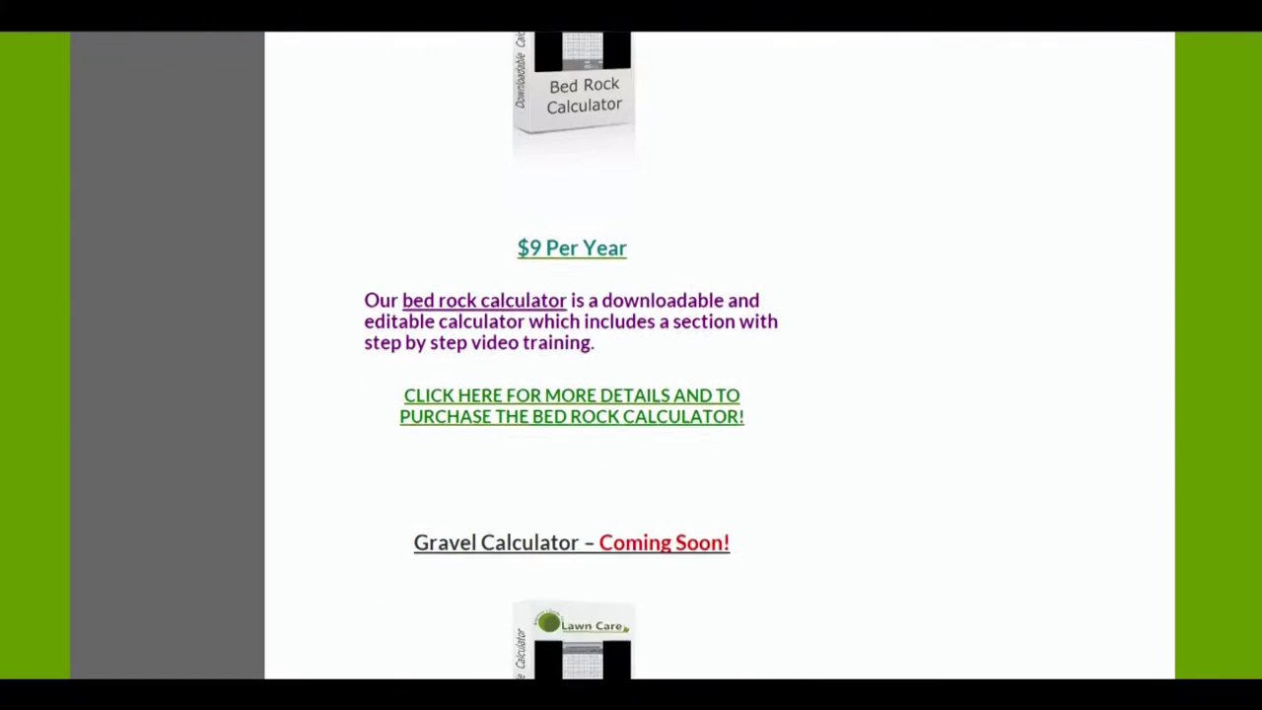
pyautogui.scroll(-1, 631, 355)
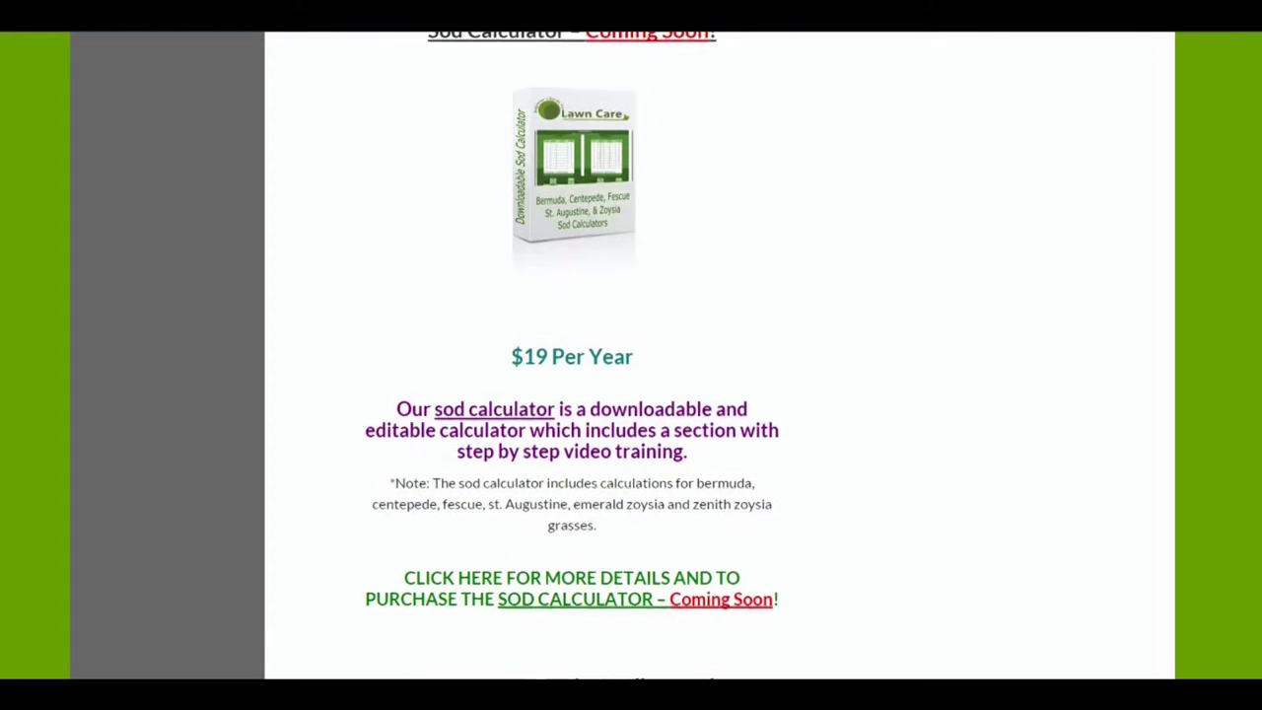
pyautogui.scroll(-4, 572, 355)
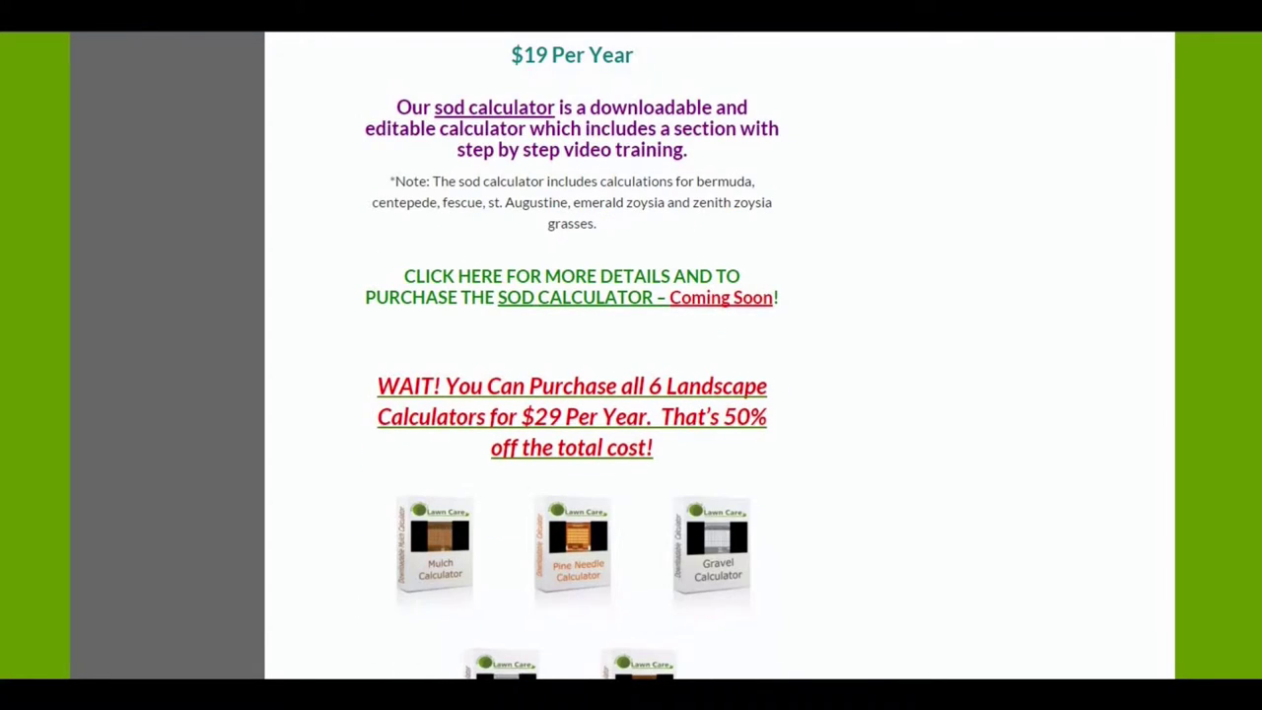
pyautogui.scroll(-2, 572, 355)
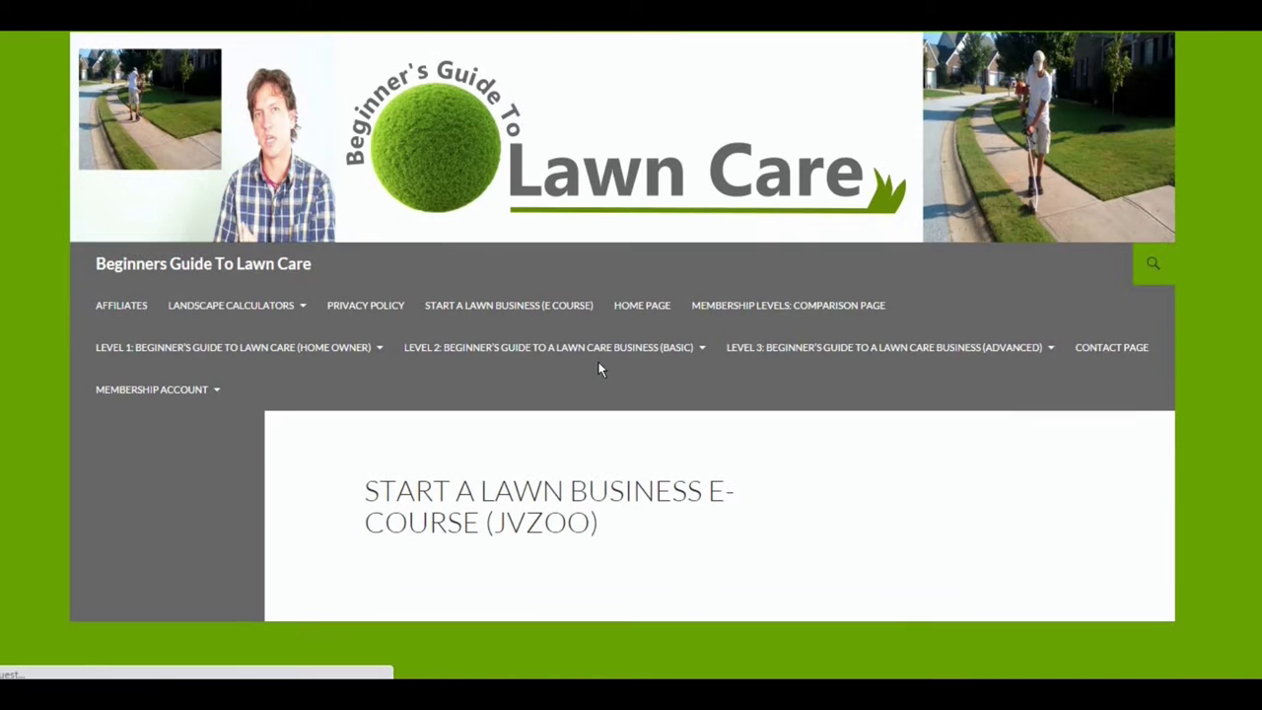
# Scroll through the Start a Lawn Business e-course syllabus in the embedded viewer
pyautogui.moveTo(943, 349)
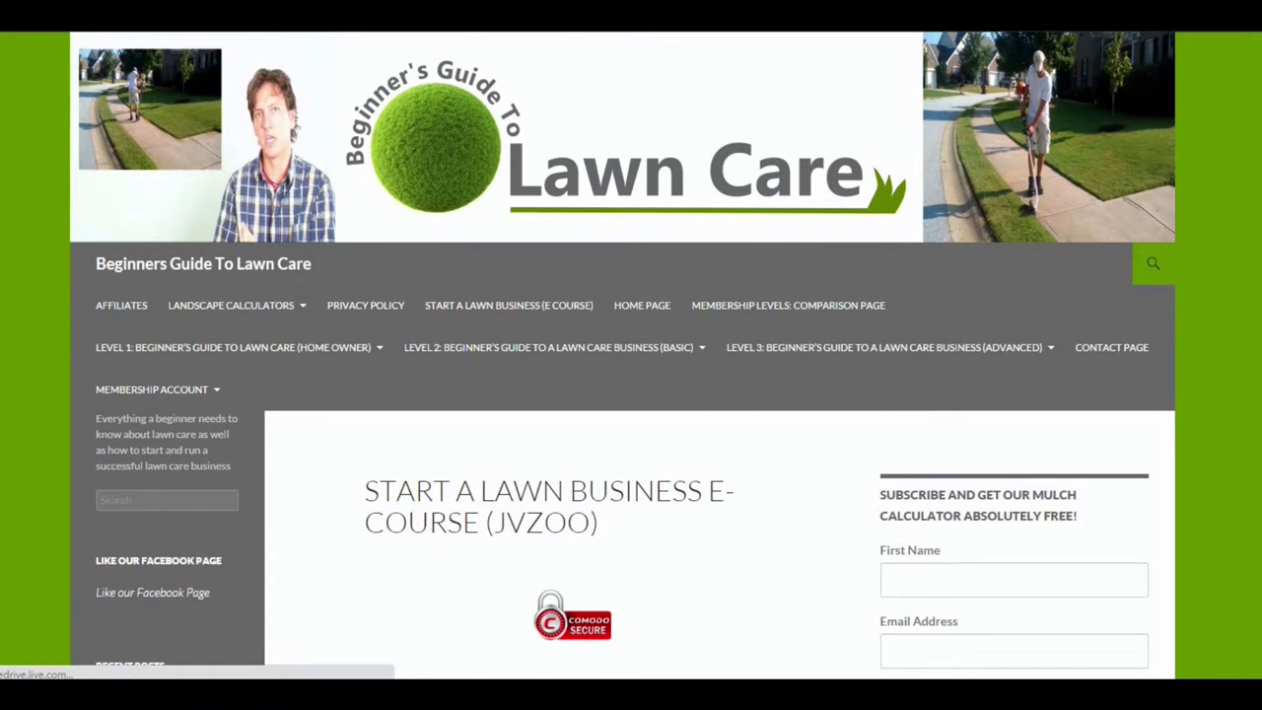
pyautogui.scroll(-3, 631, 394)
pyautogui.scroll(-5, 631, 394)
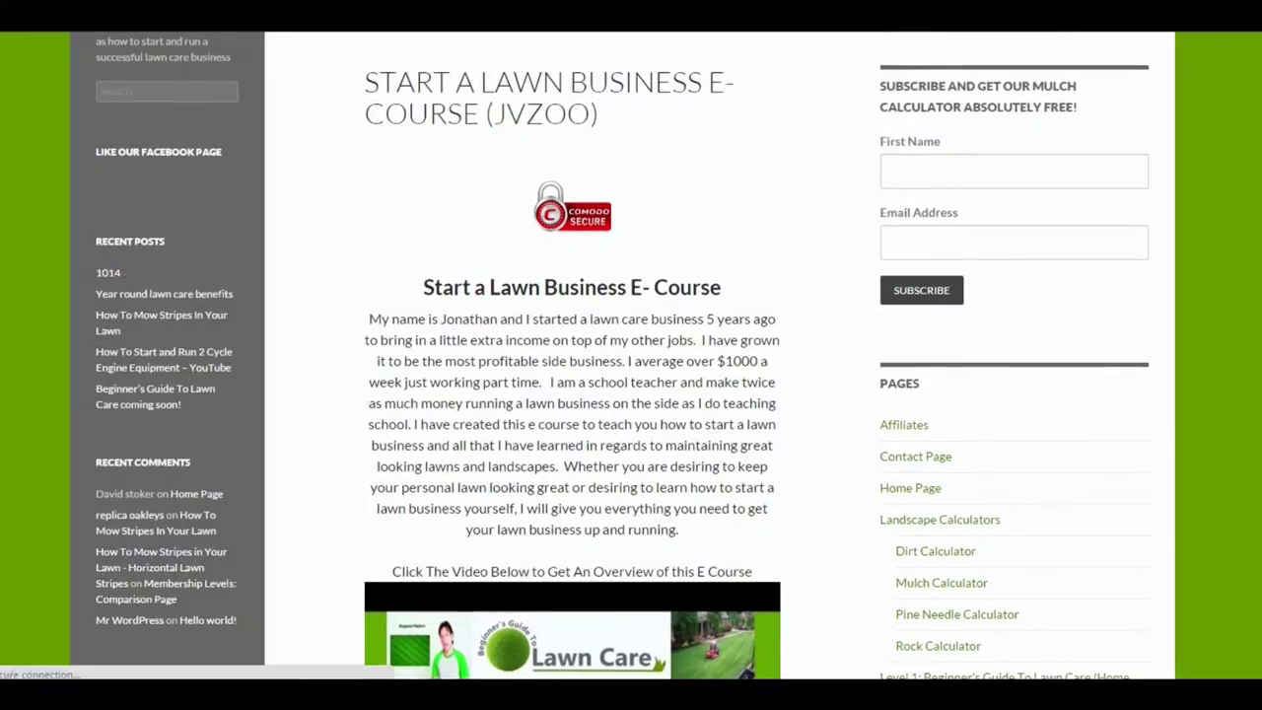
pyautogui.scroll(-9, 631, 394)
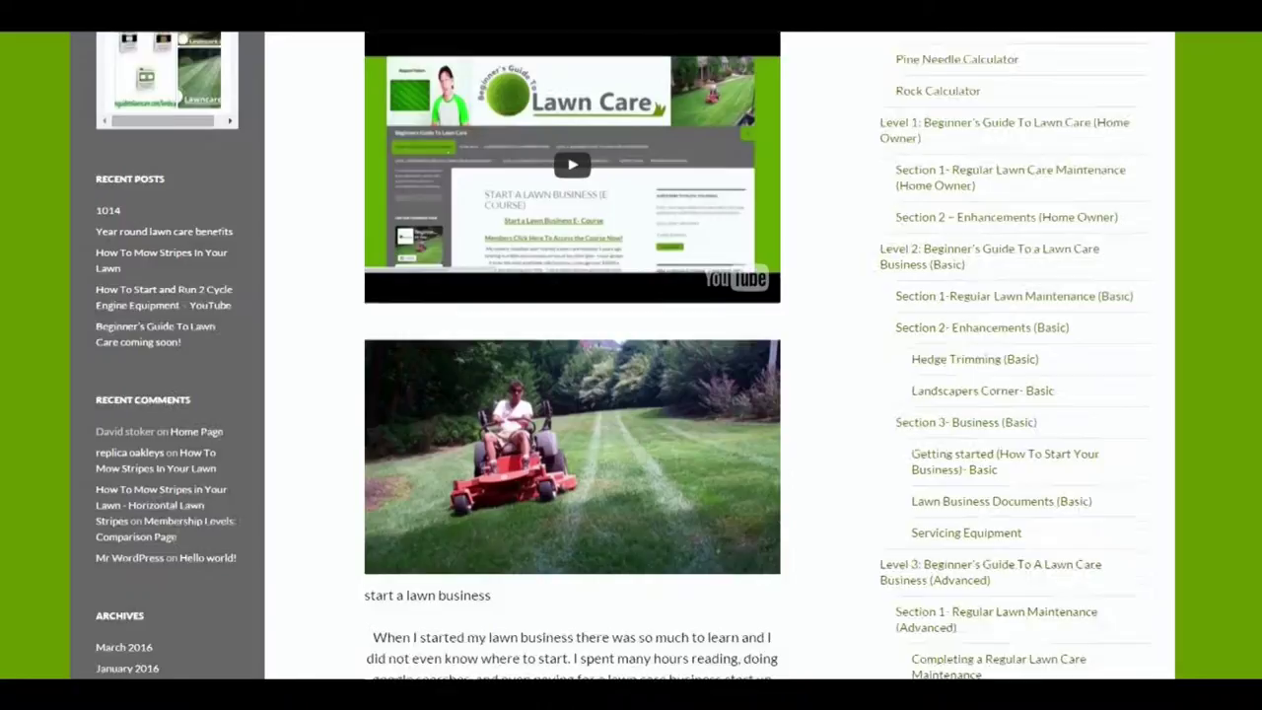
pyautogui.scroll(-5, 631, 394)
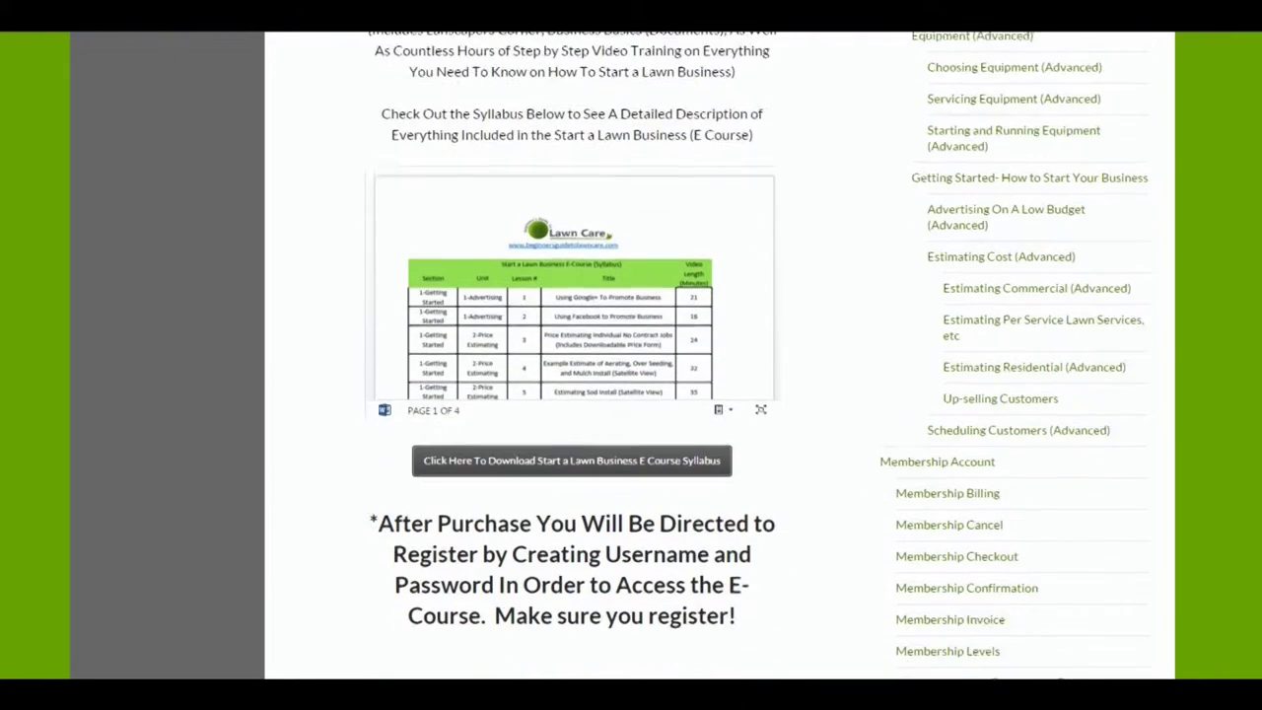
pyautogui.scroll(-1, 720, 355)
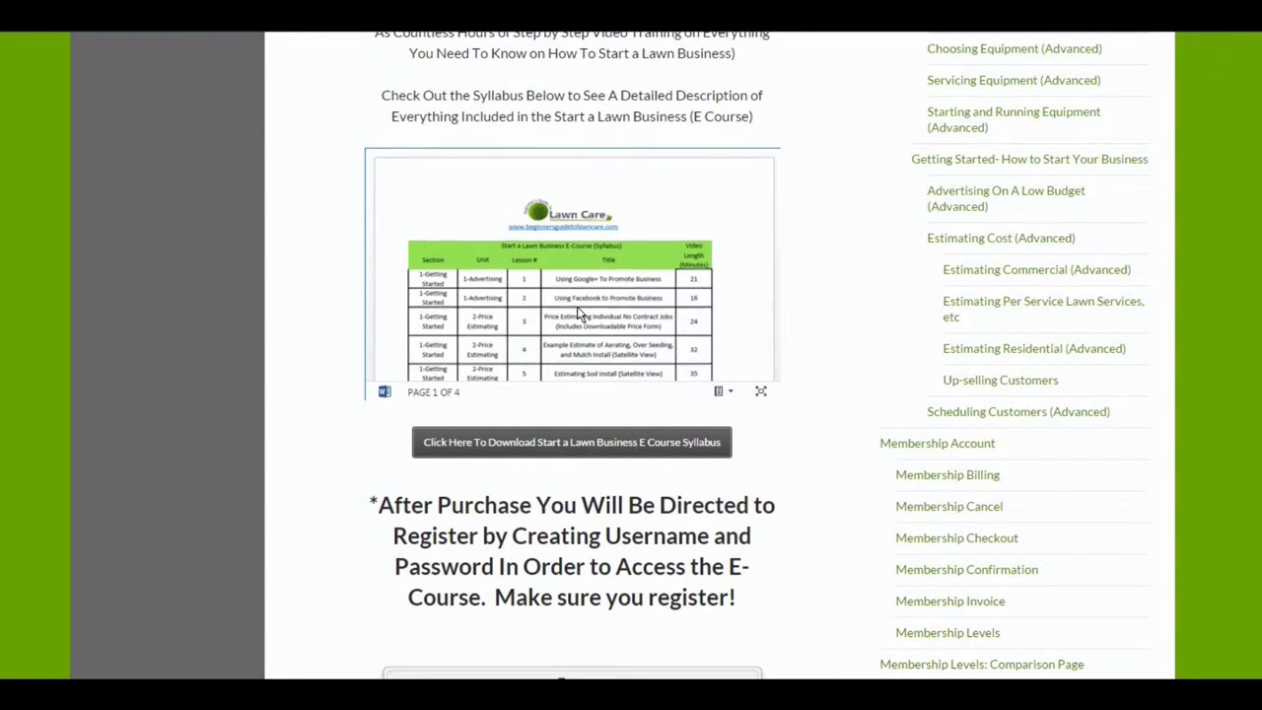
pyautogui.scroll(-3, 581, 308)
pyautogui.scroll(-2, 595, 314)
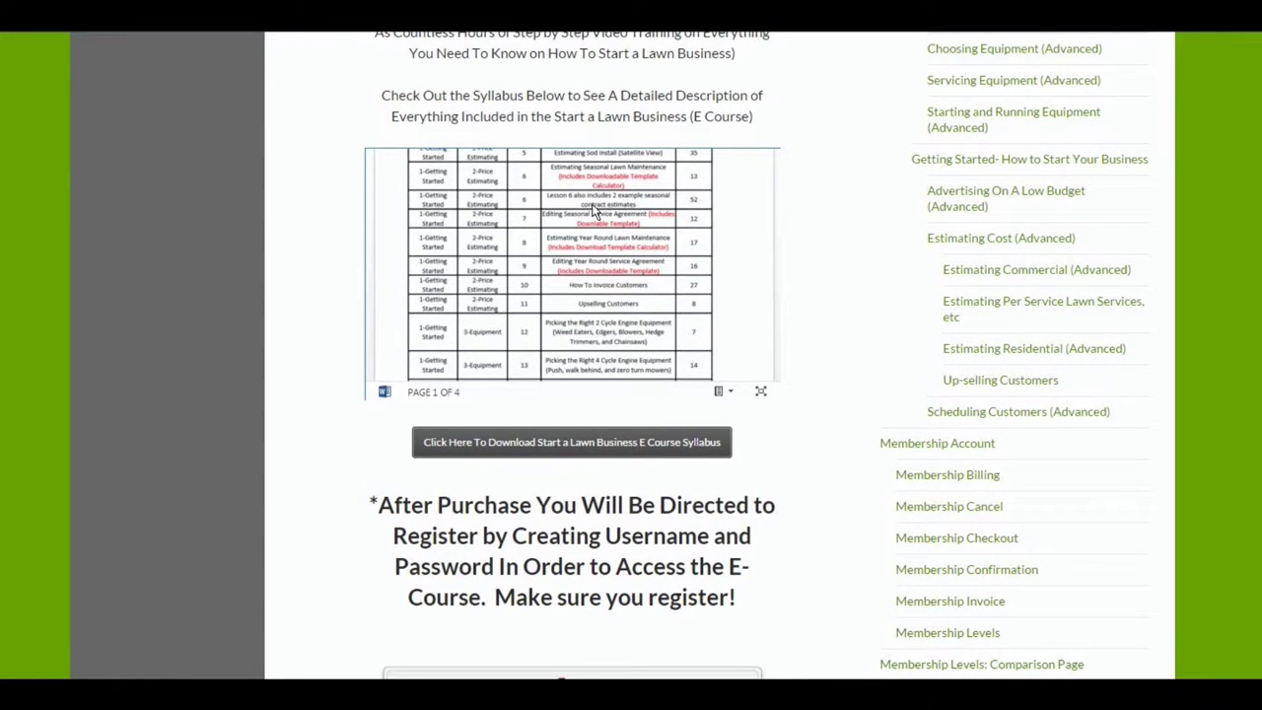
pyautogui.scroll(-2, 597, 217)
pyautogui.scroll(-2, 606, 301)
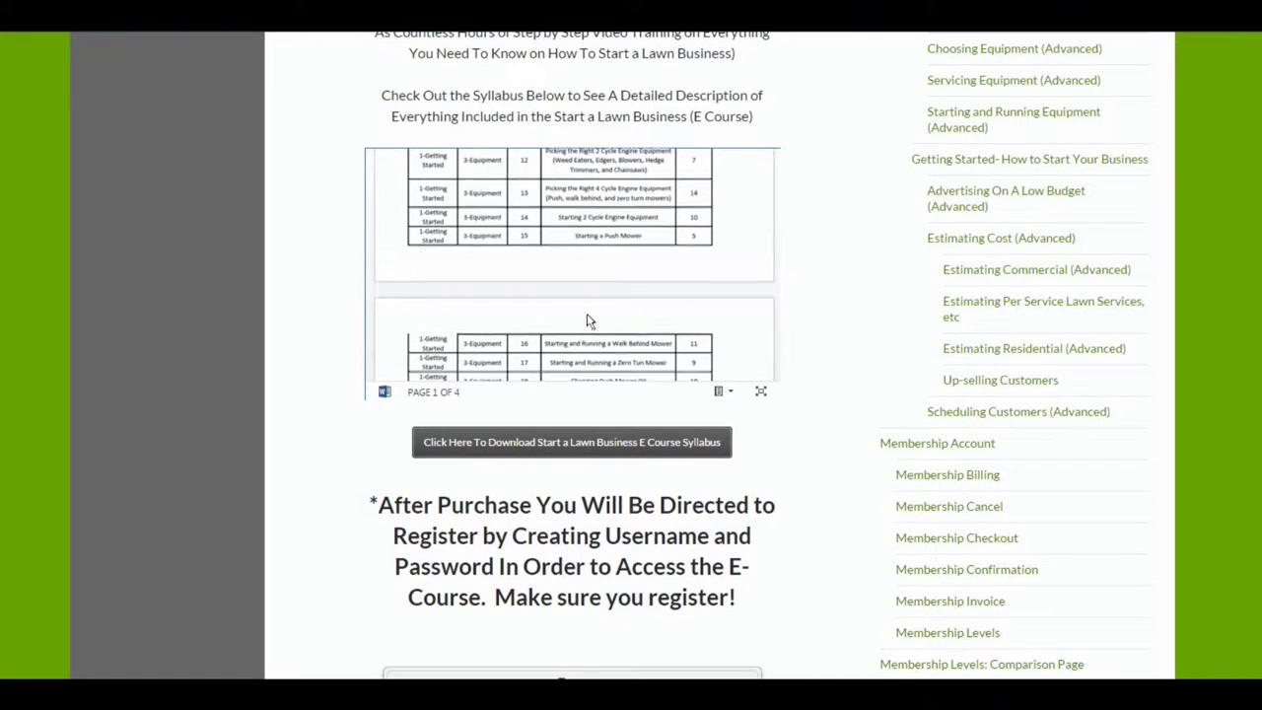
pyautogui.scroll(-3, 594, 335)
pyautogui.scroll(4, 591, 345)
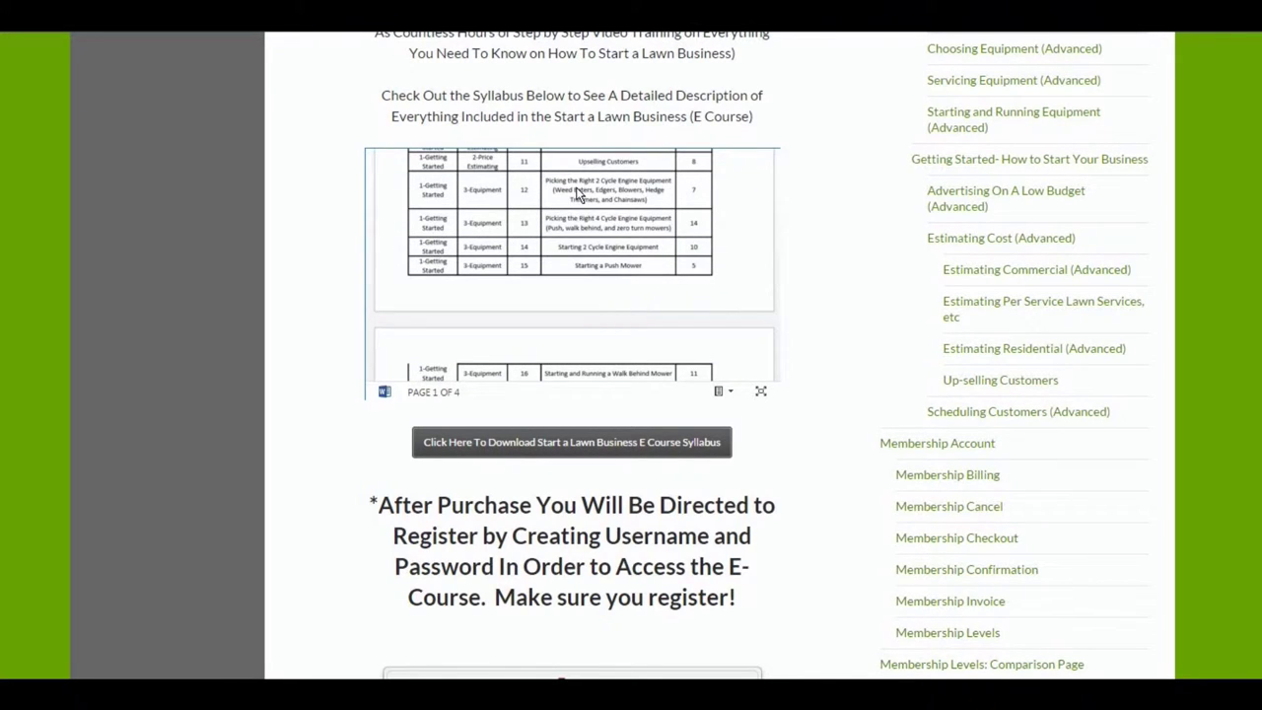
pyautogui.scroll(3, 578, 197)
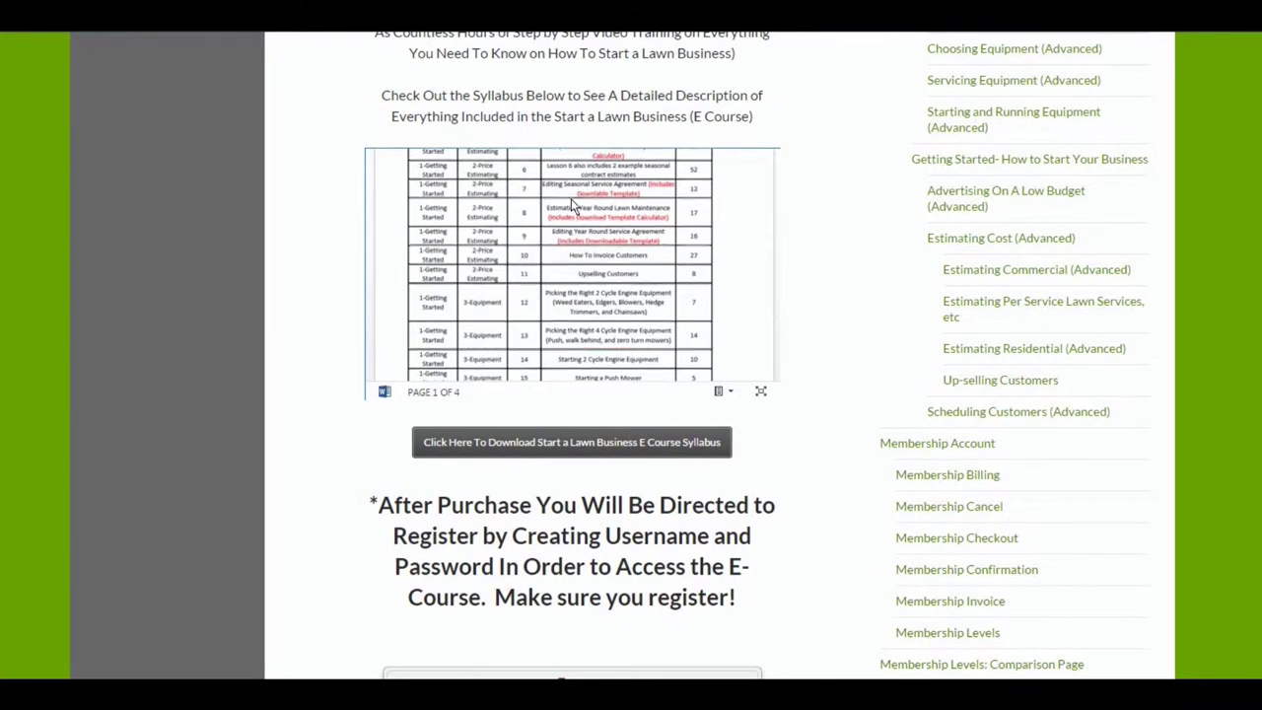
pyautogui.scroll(3, 571, 198)
pyautogui.scroll(2, 576, 254)
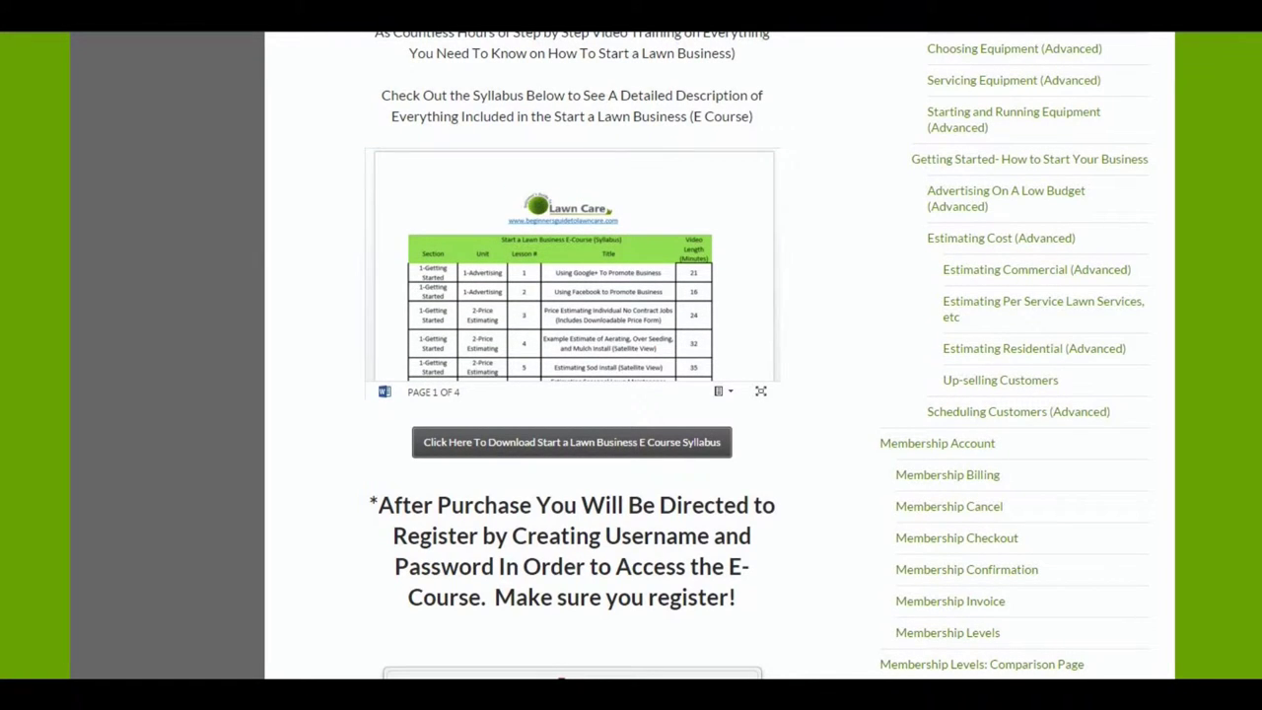
# Scroll down the e-course page to the Only $97.00 BUY NOW offer
pyautogui.scroll(-2, 631, 355)
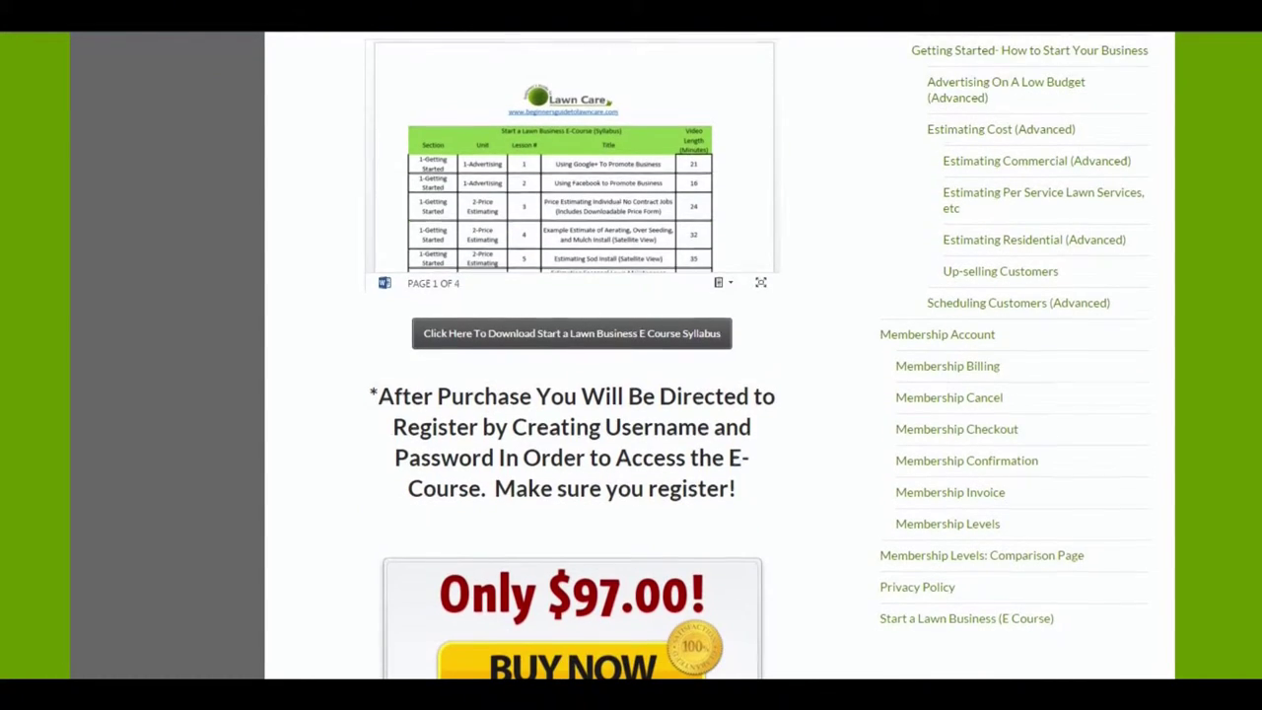
pyautogui.scroll(-1, 631, 355)
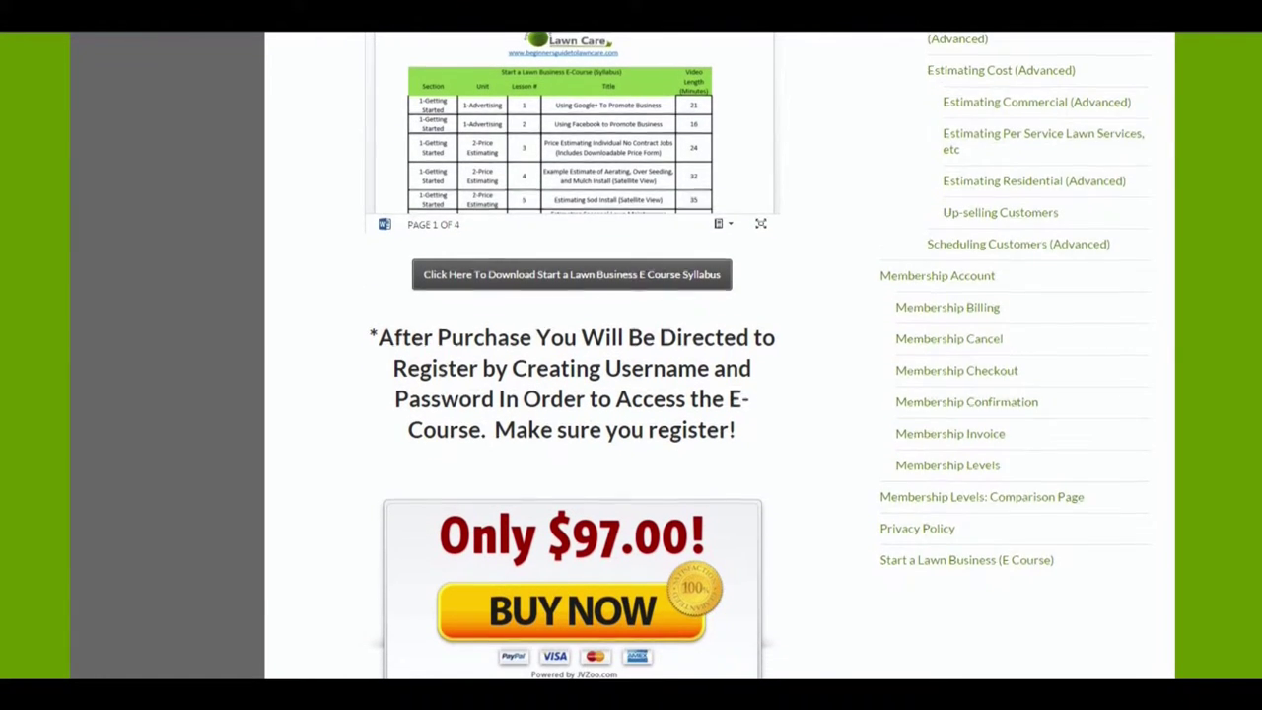
pyautogui.scroll(-1, 631, 355)
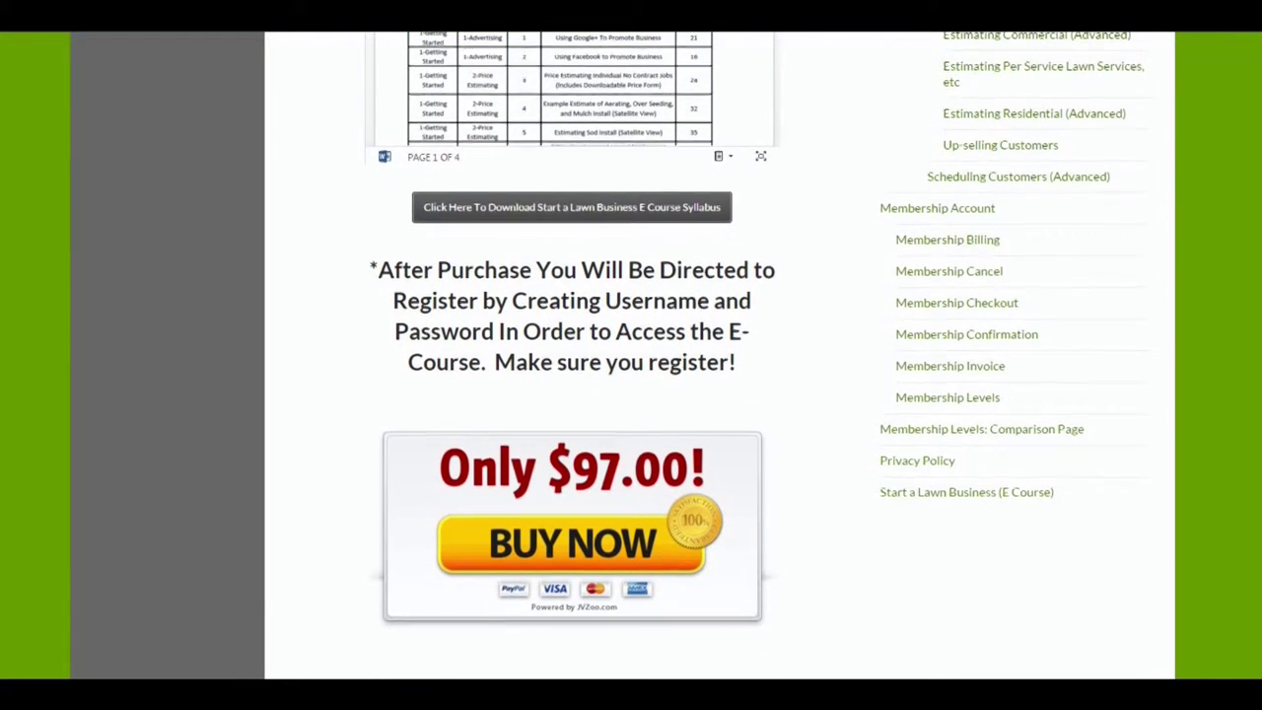
pyautogui.scroll(-1, 631, 355)
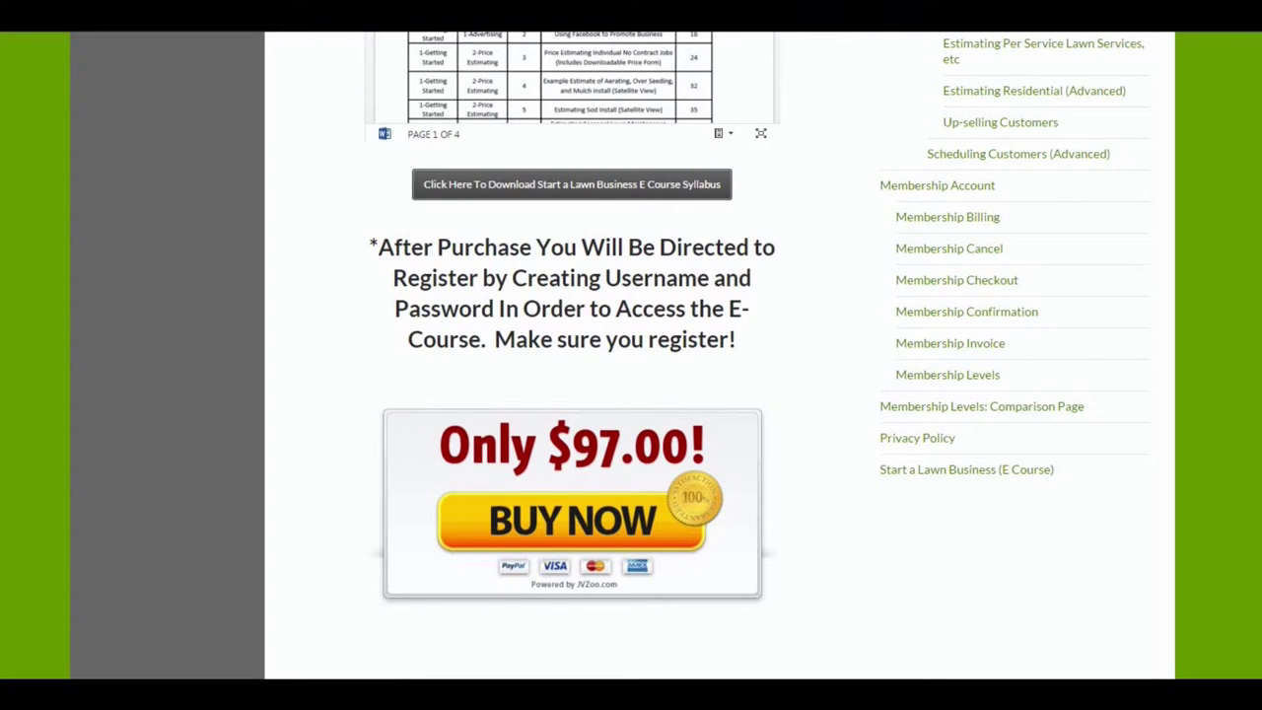
pyautogui.scroll(10, 631, 355)
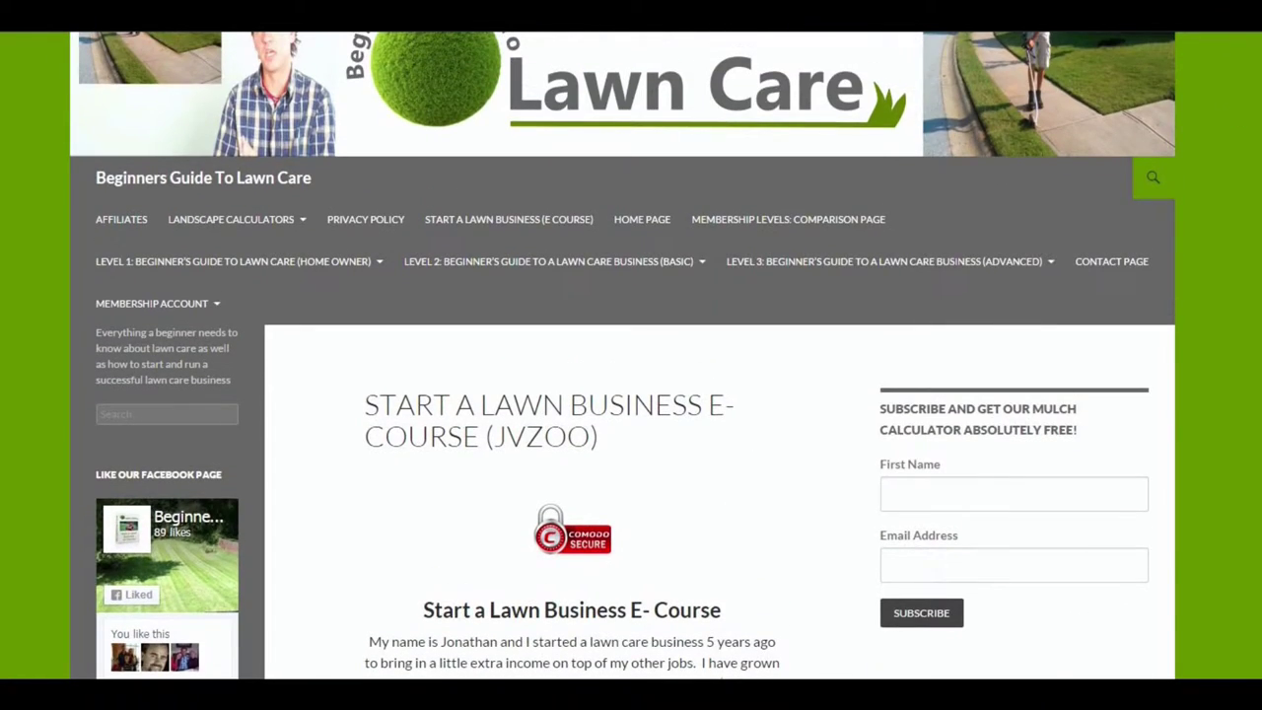
pyautogui.moveTo(337, 261)
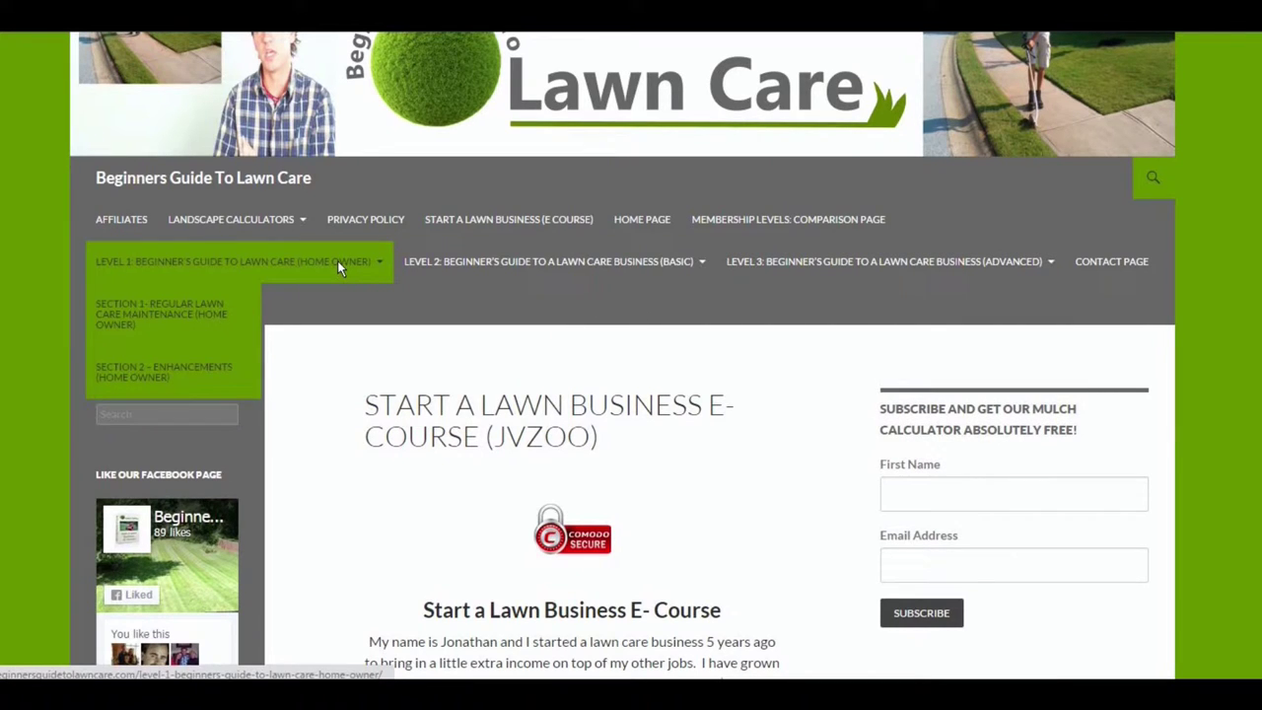
pyautogui.moveTo(525, 255)
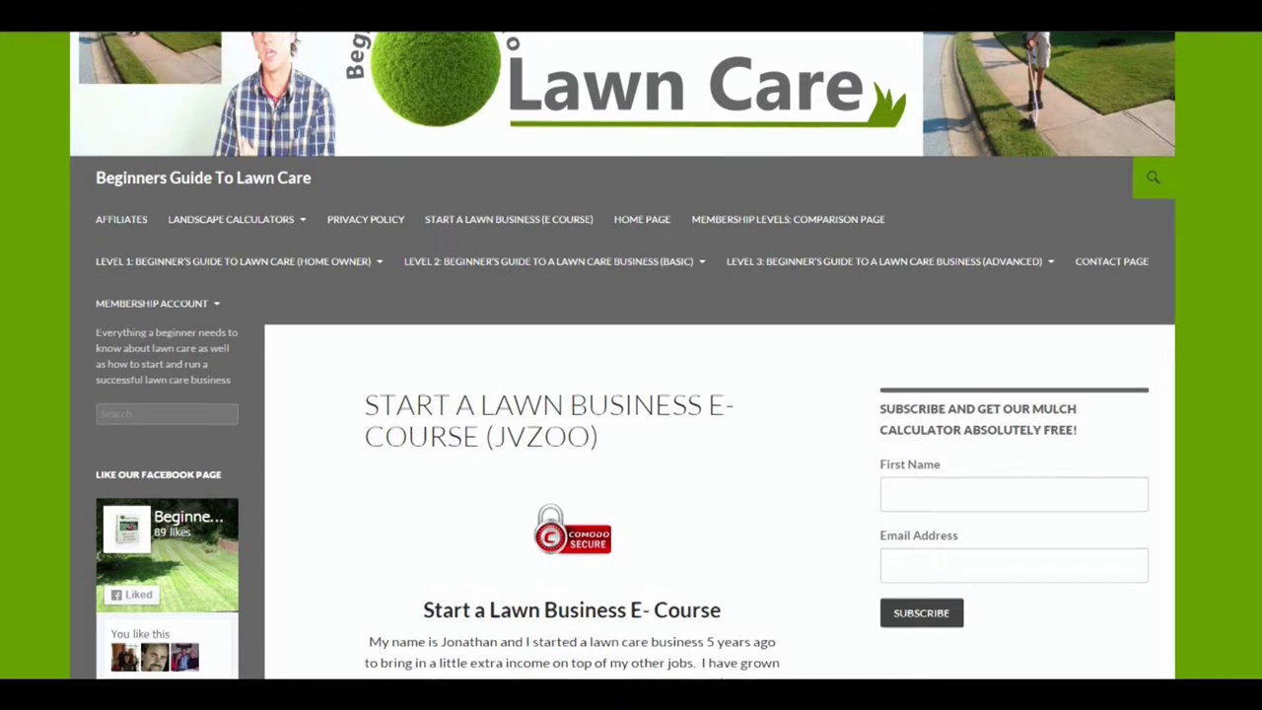
pyautogui.scroll(-1, 623, 356)
pyautogui.scroll(-1, 622, 356)
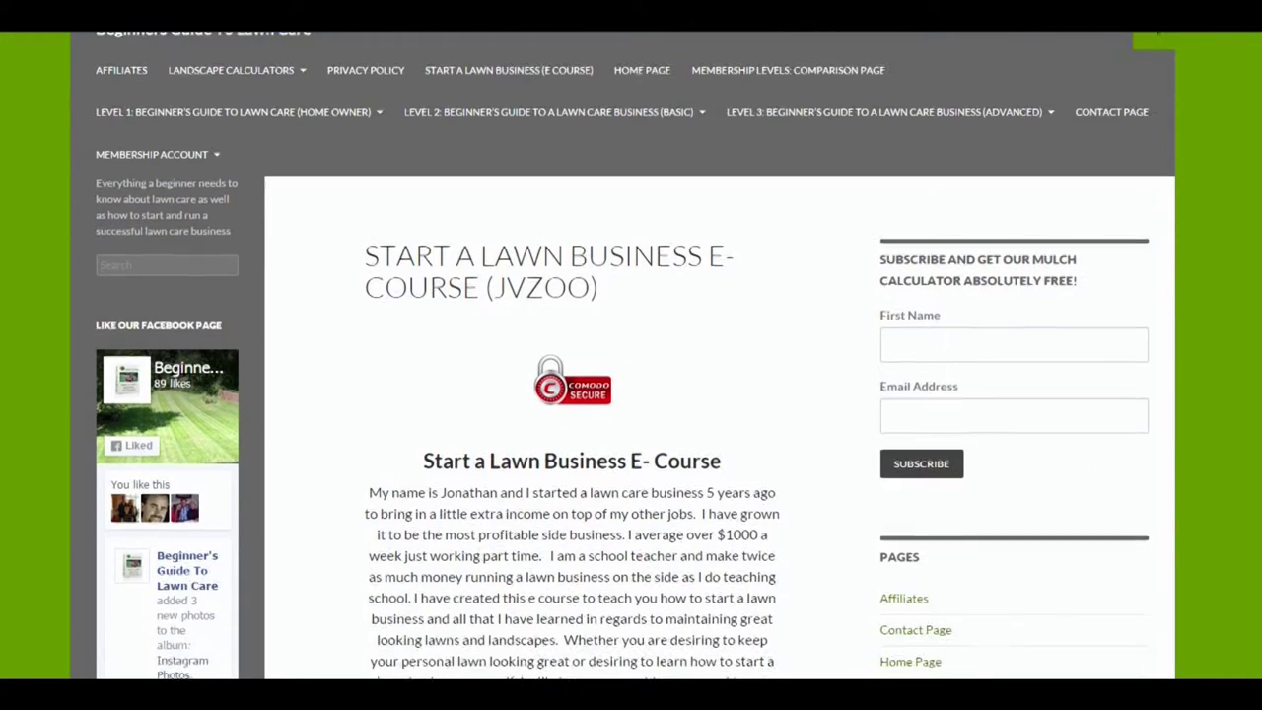
pyautogui.scroll(-1, 623, 356)
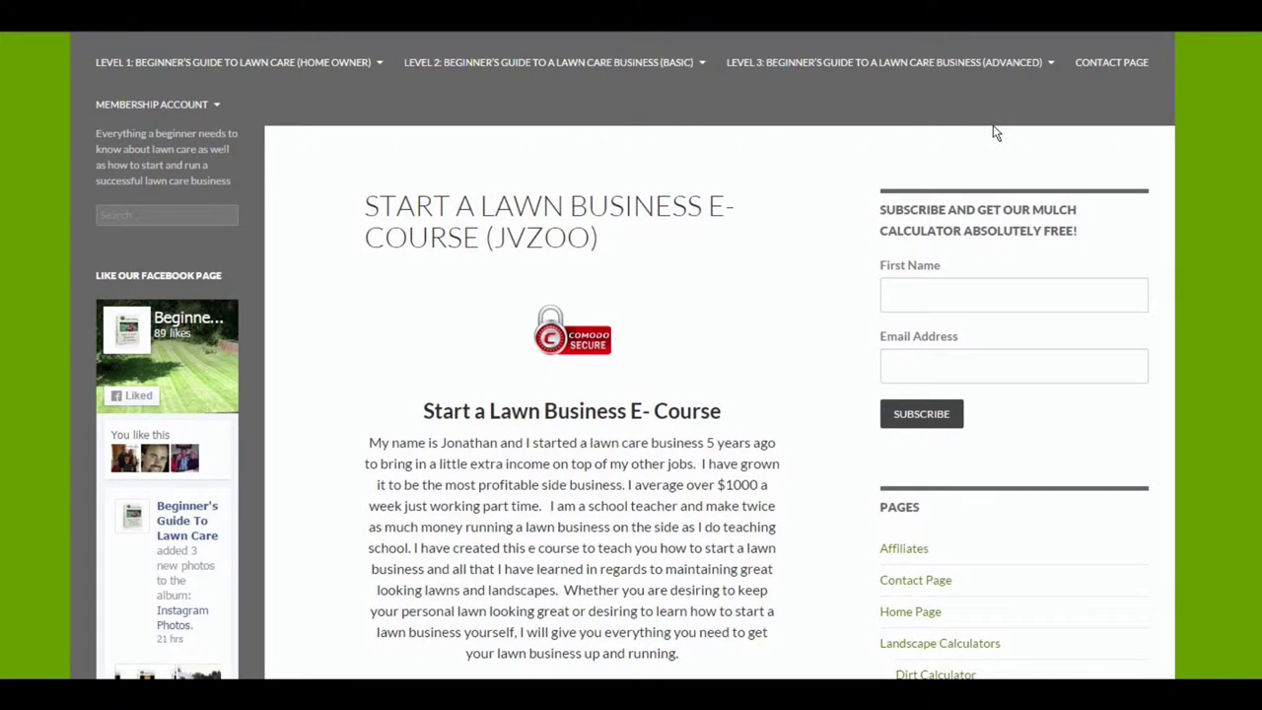
pyautogui.moveTo(759, 76)
pyautogui.scroll(-8, 631, 355)
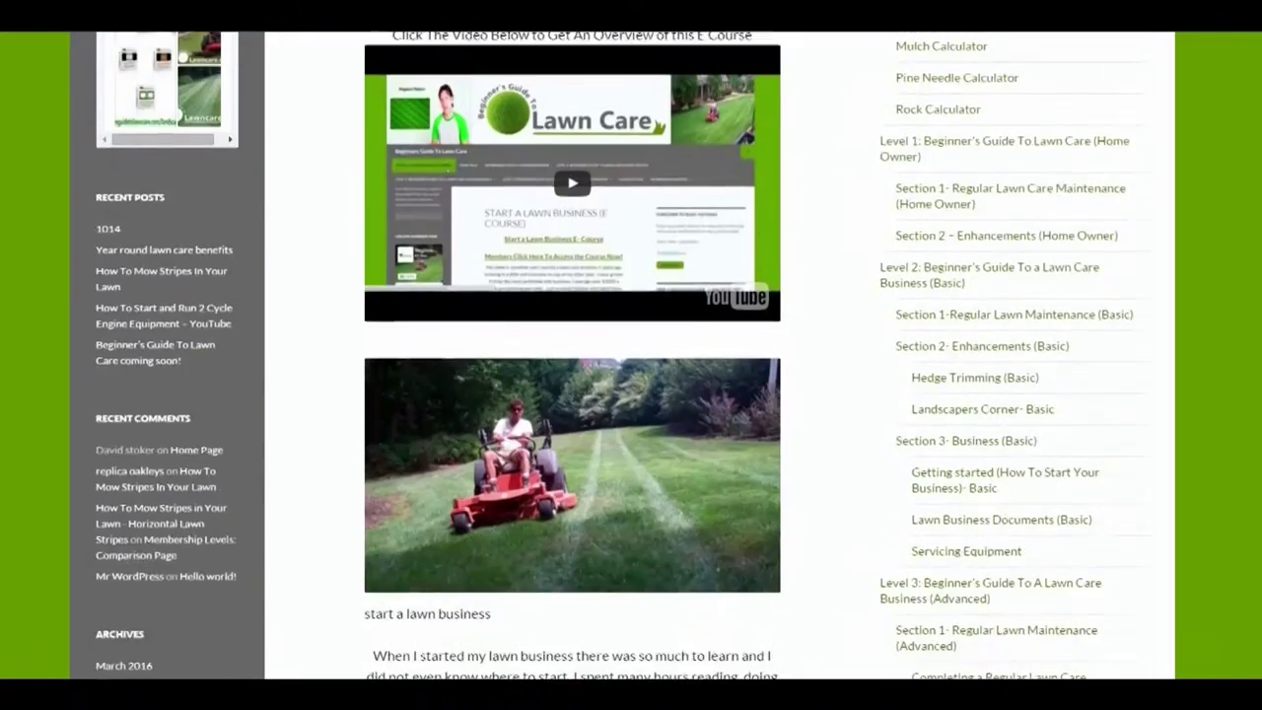
pyautogui.scroll(-4, 631, 355)
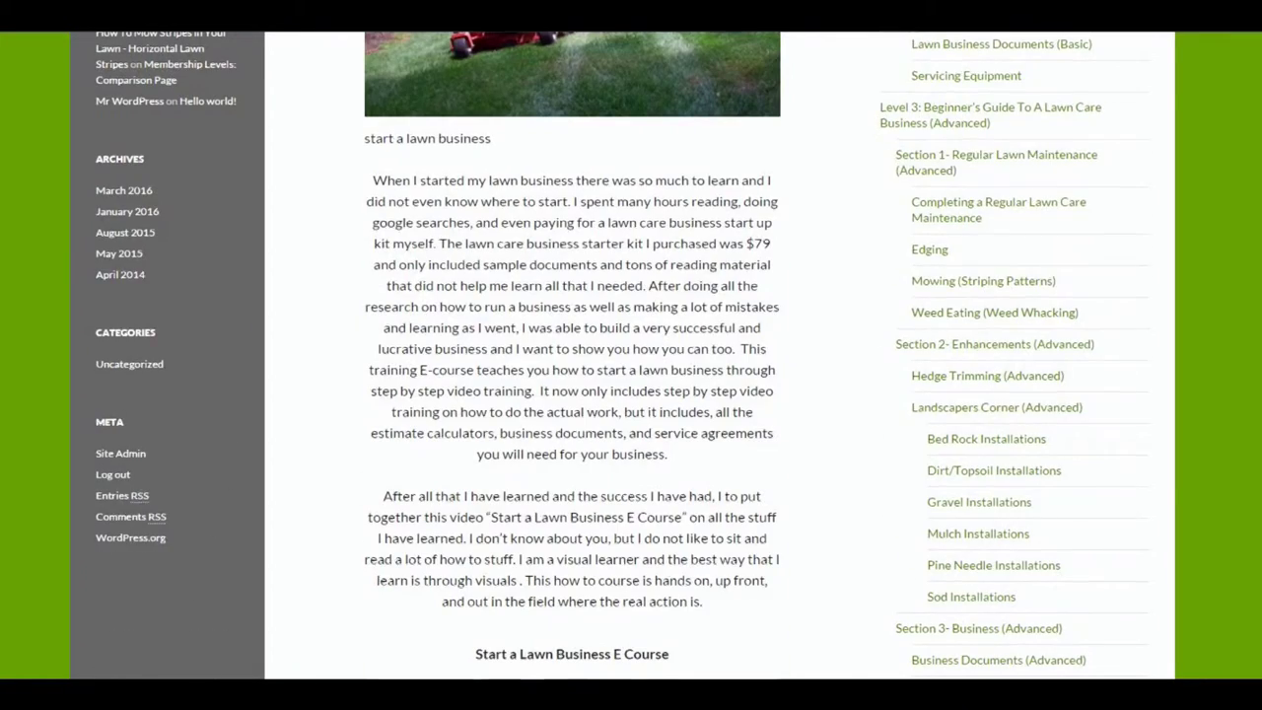
pyautogui.scroll(8, 631, 355)
pyautogui.scroll(7, 631, 355)
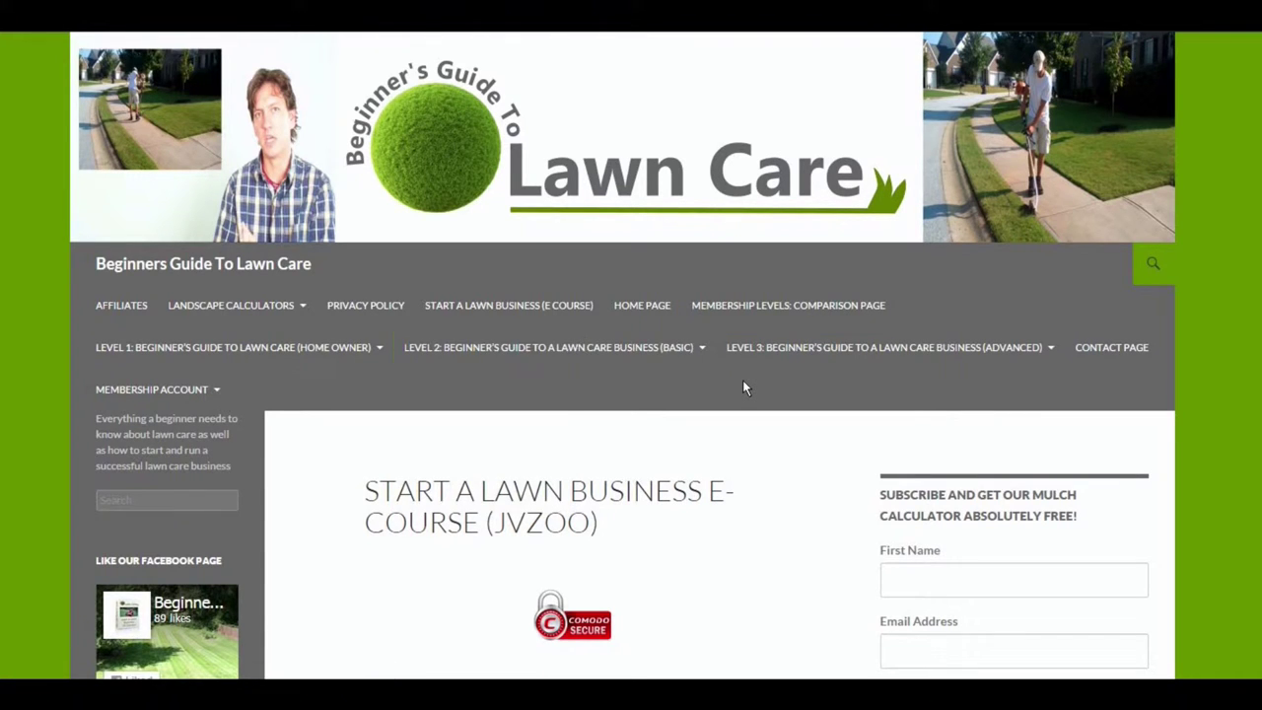
# Open Landscape Calculators from the nav bar and scroll down to the Mulch Calculator entry
pyautogui.moveTo(264, 313)
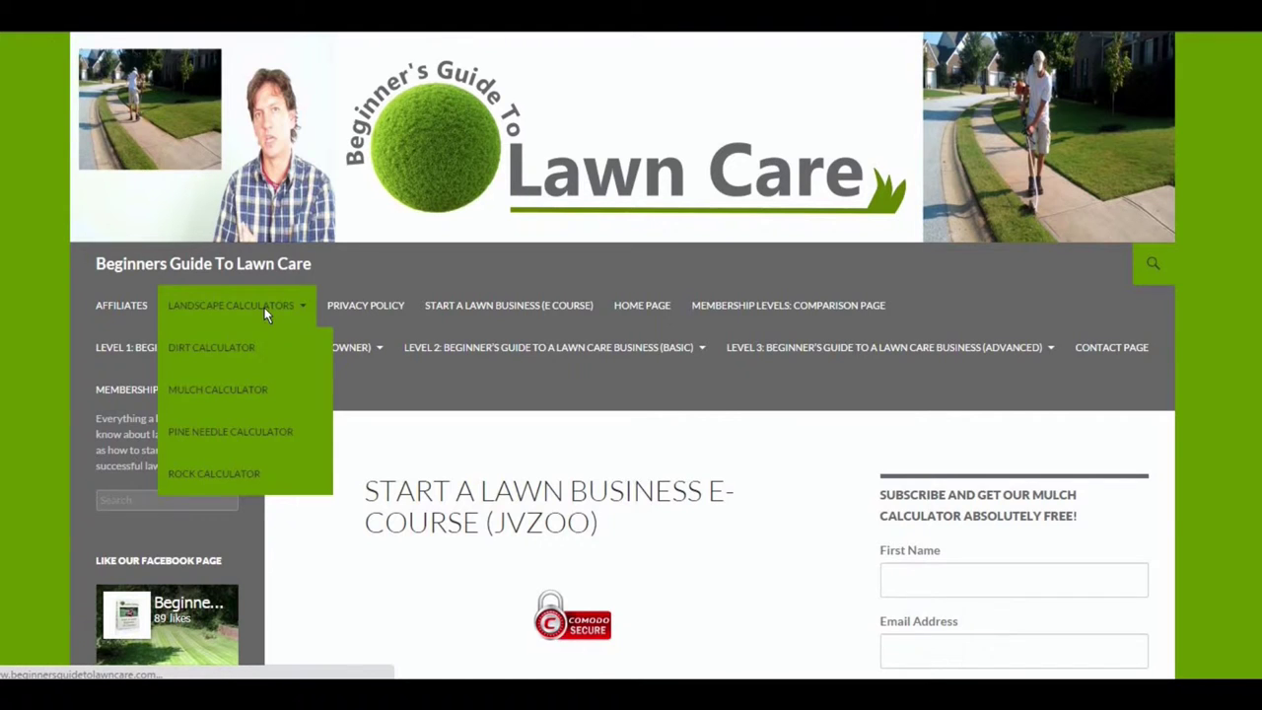
pyautogui.click(265, 307)
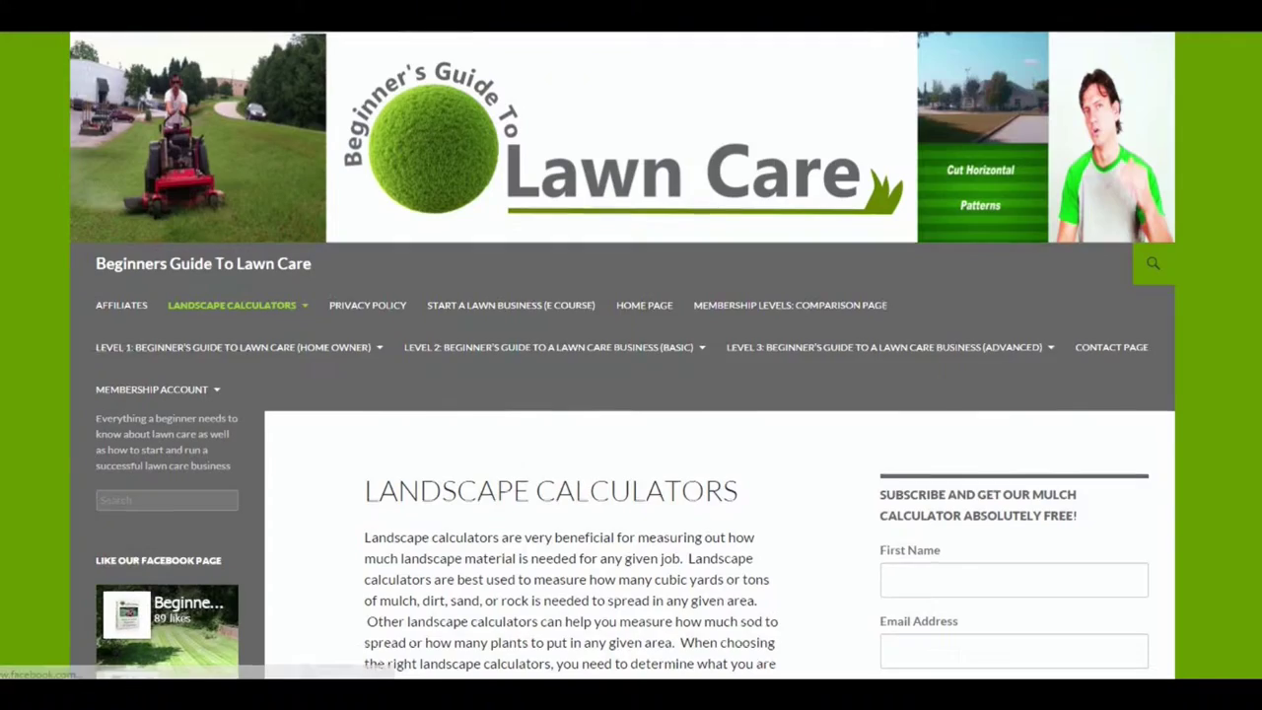
pyautogui.scroll(-5, 631, 394)
pyautogui.scroll(-3, 631, 394)
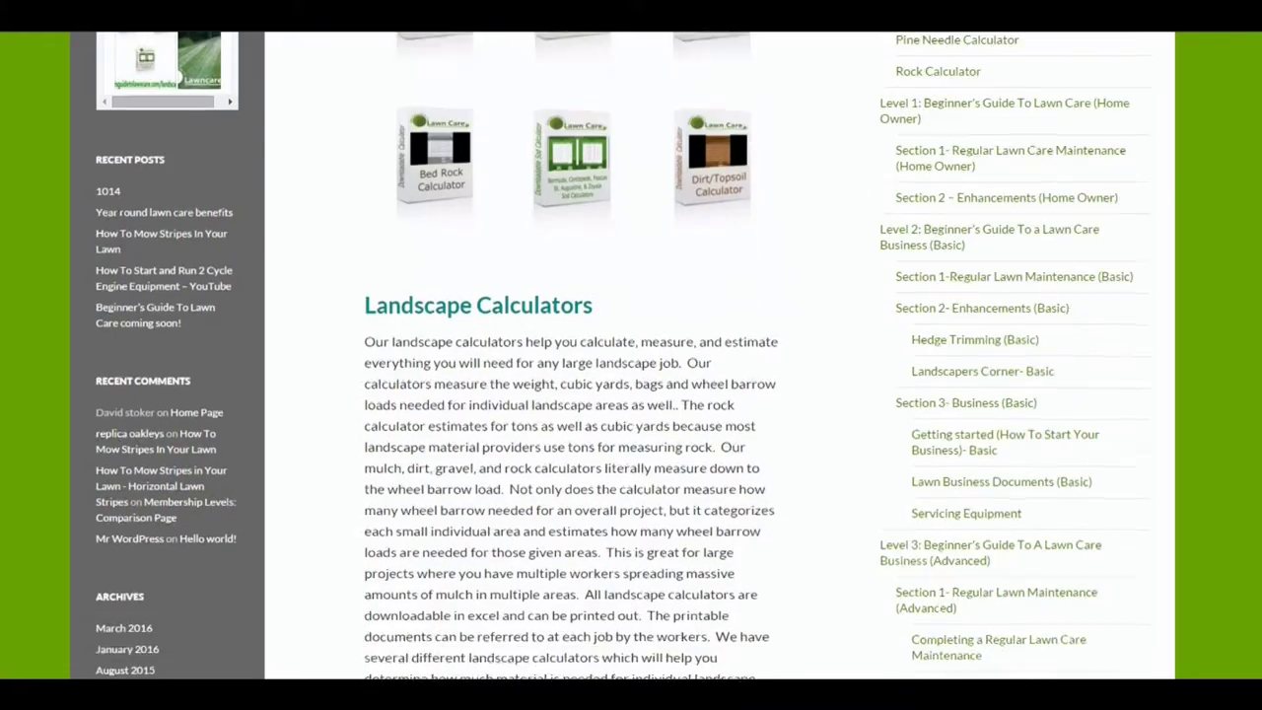
pyautogui.scroll(-5, 631, 395)
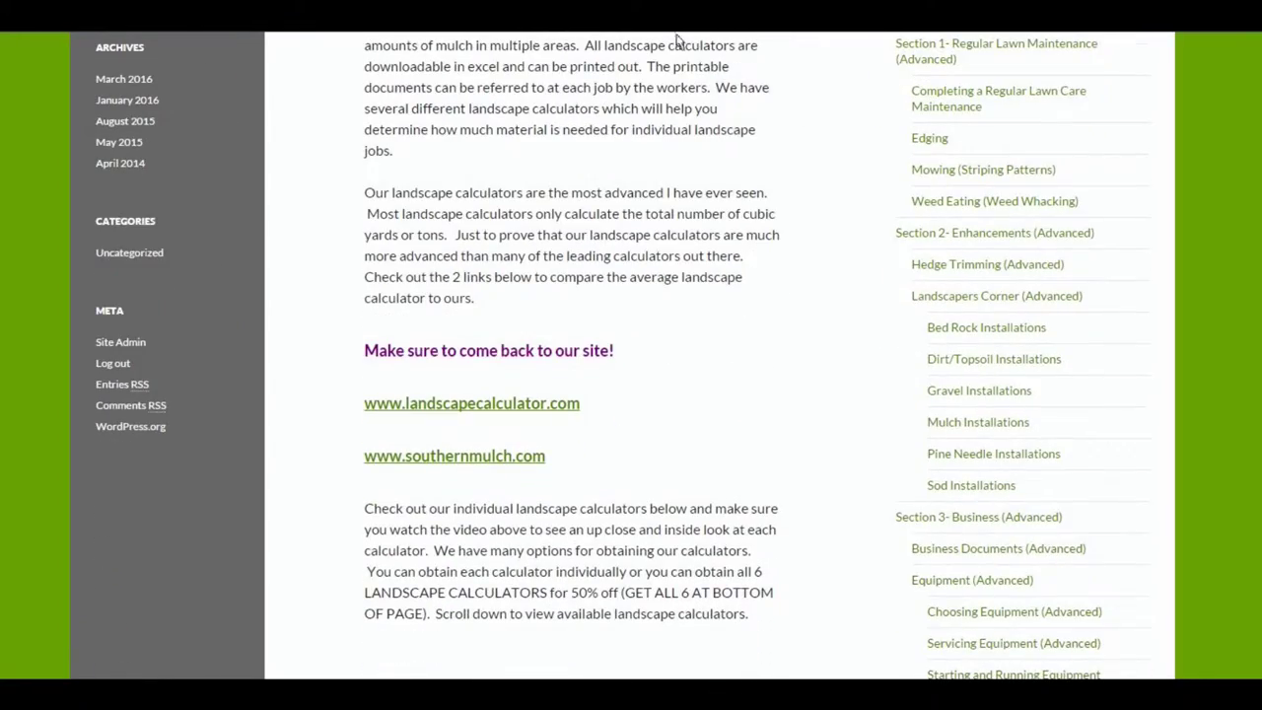
pyautogui.scroll(-6, 600, 148)
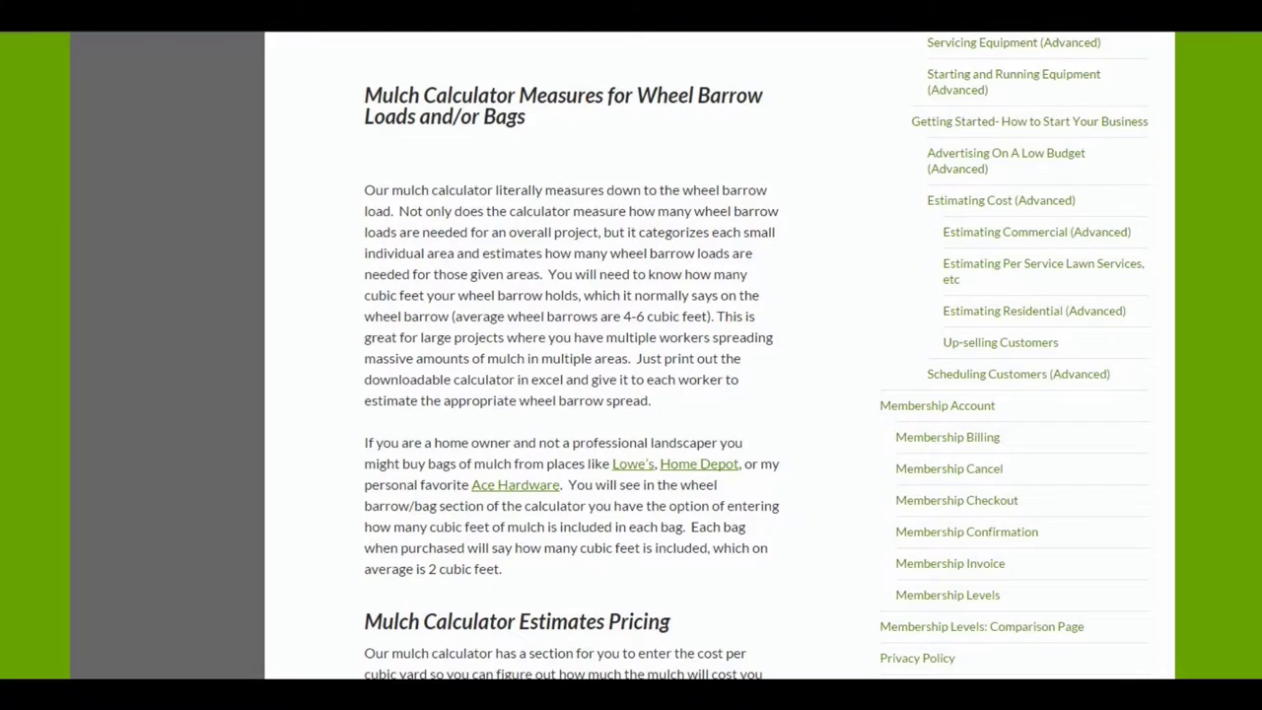
pyautogui.scroll(10, 631, 355)
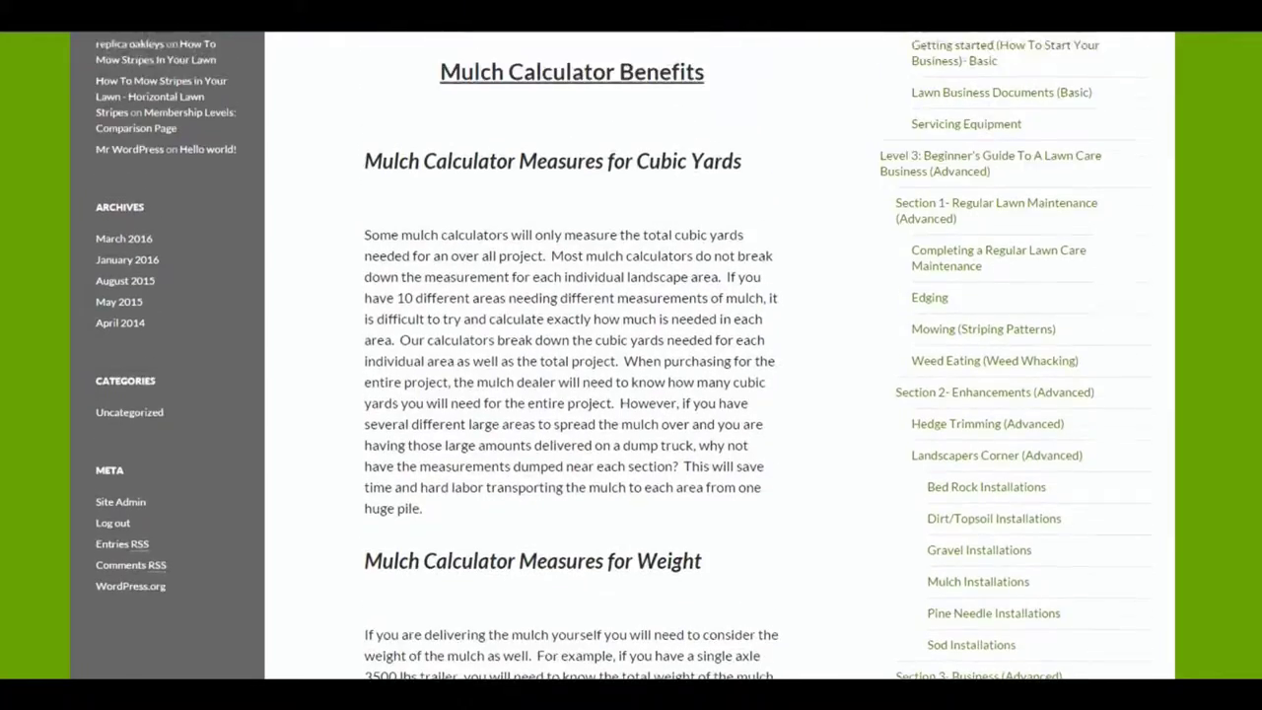
pyautogui.scroll(5, 680, 237)
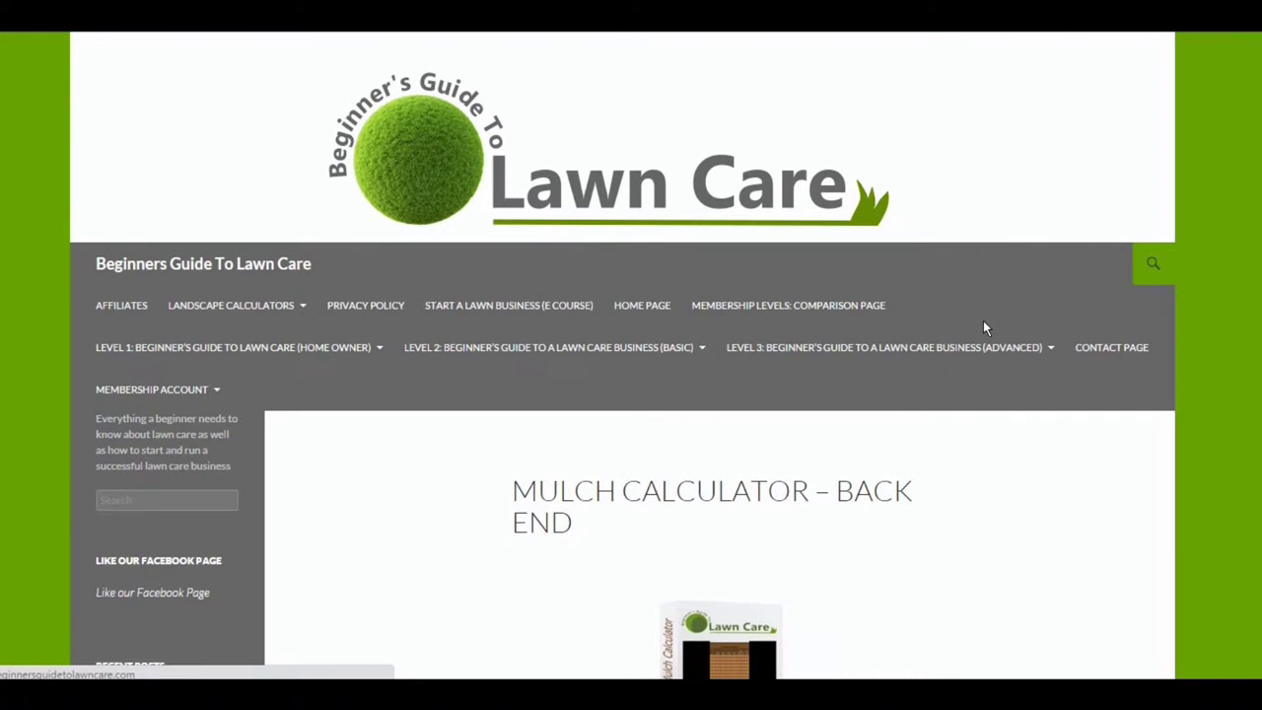
# Scroll the Mulch Calculator – Back End page past the Lesson 32 videos to the download button
pyautogui.scroll(-5, 631, 355)
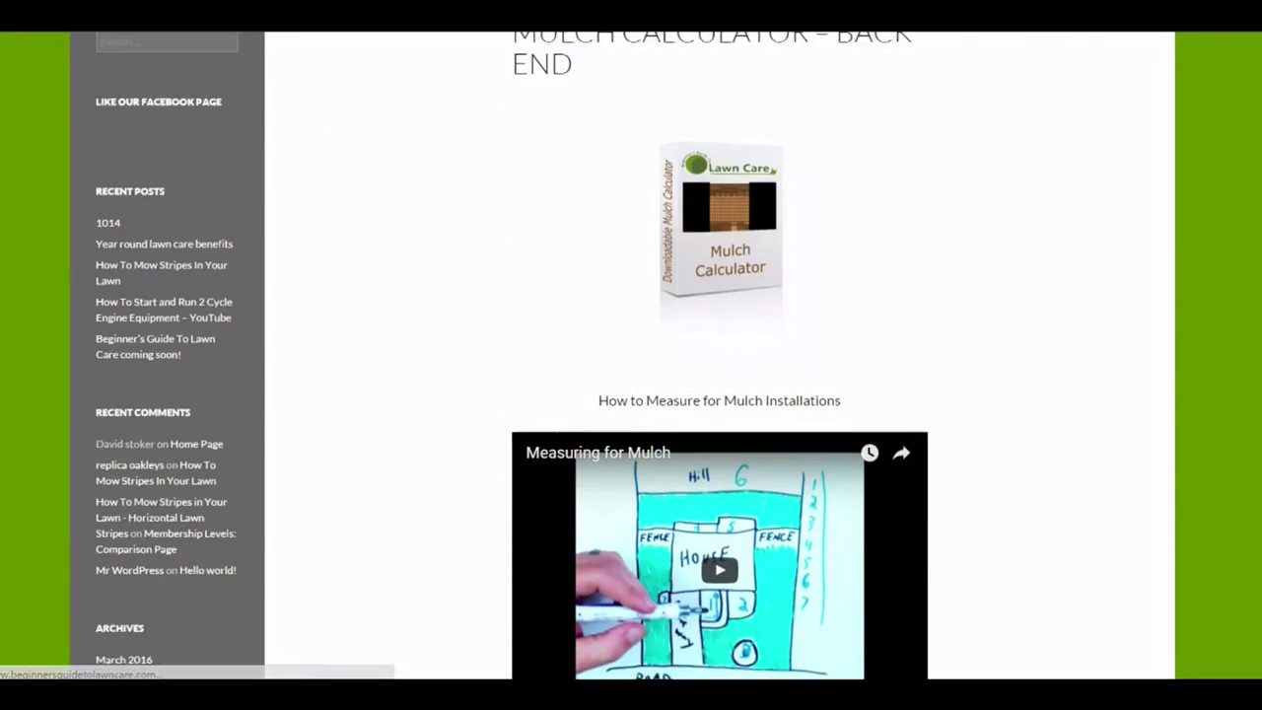
pyautogui.scroll(-3, 631, 355)
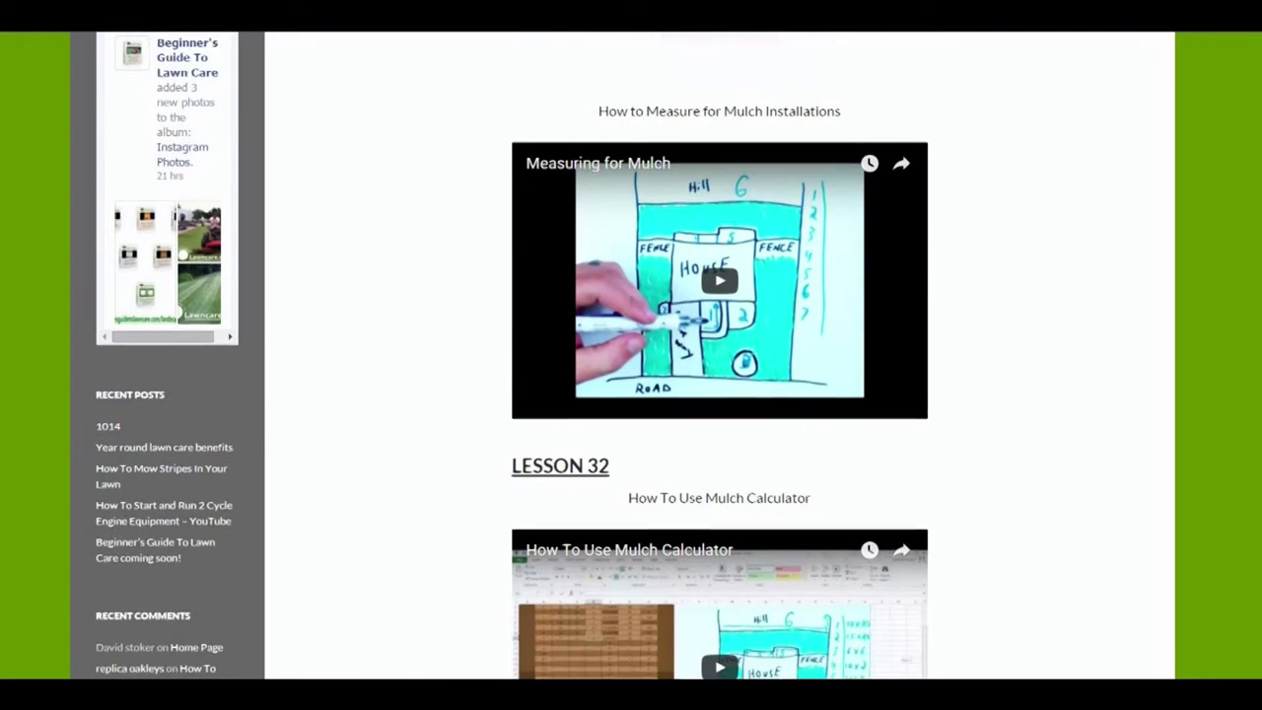
pyautogui.scroll(-1, 631, 355)
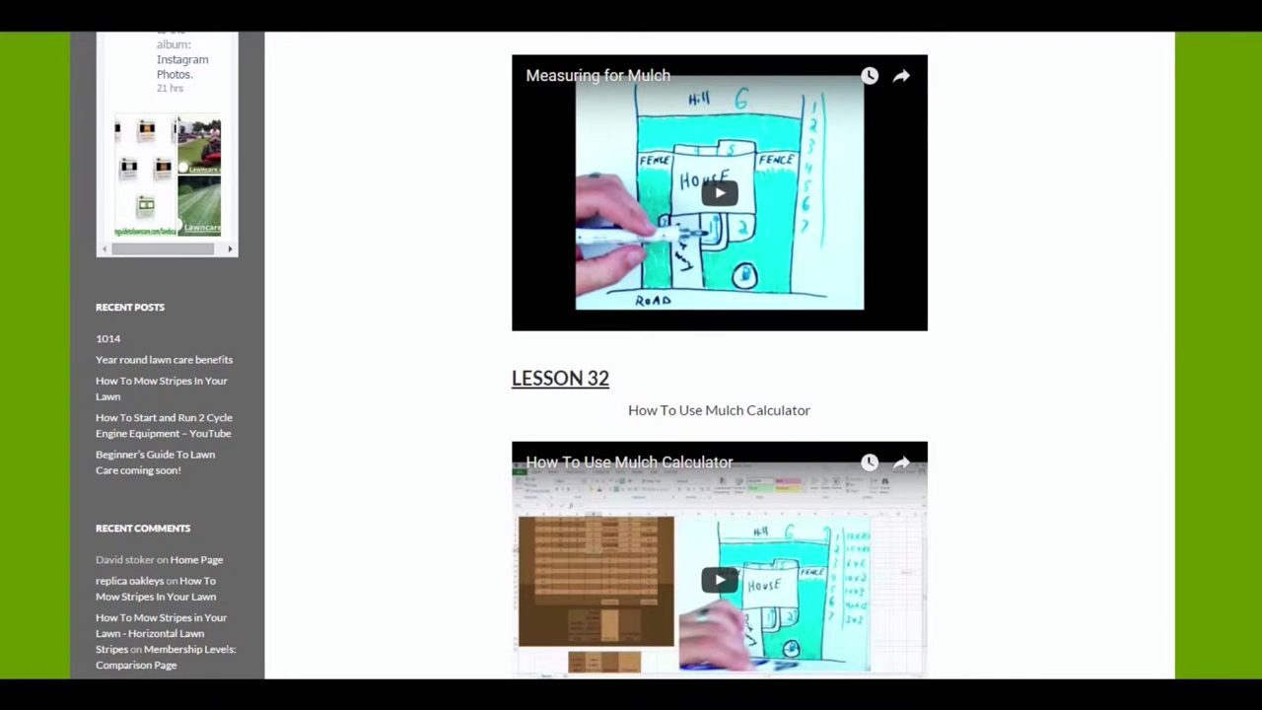
pyautogui.scroll(-3, 631, 354)
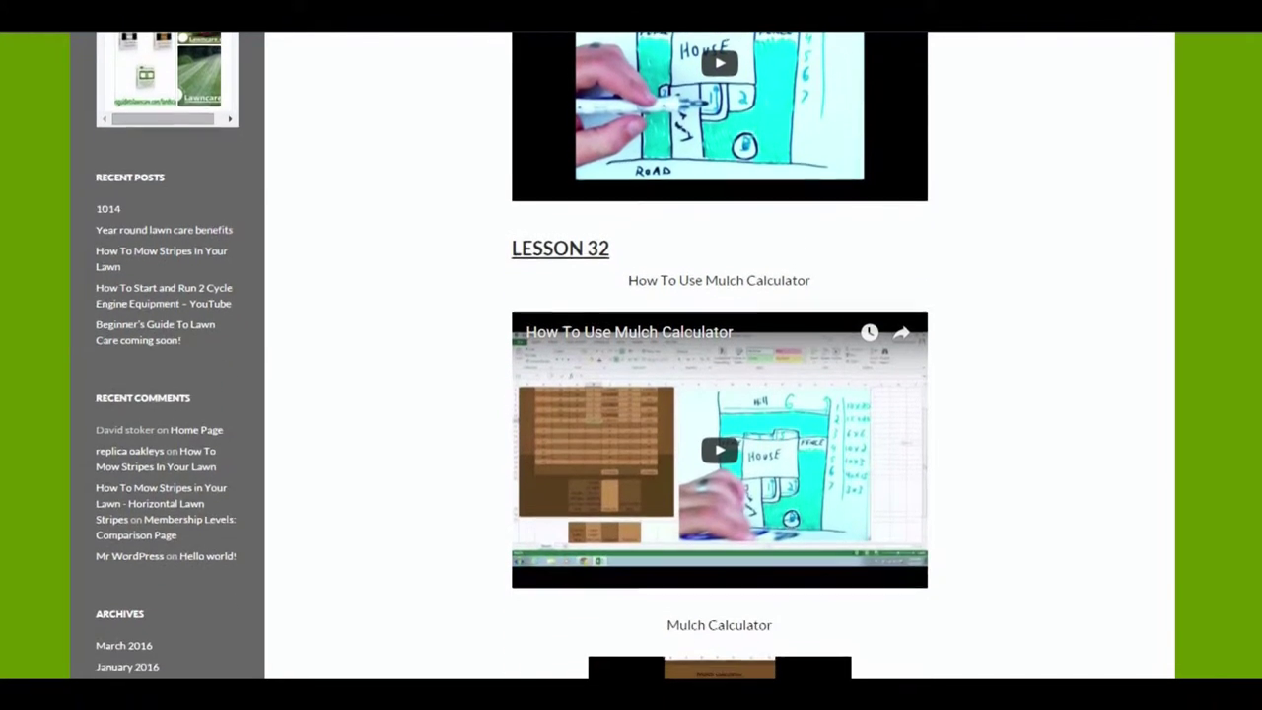
pyautogui.scroll(-4, 631, 355)
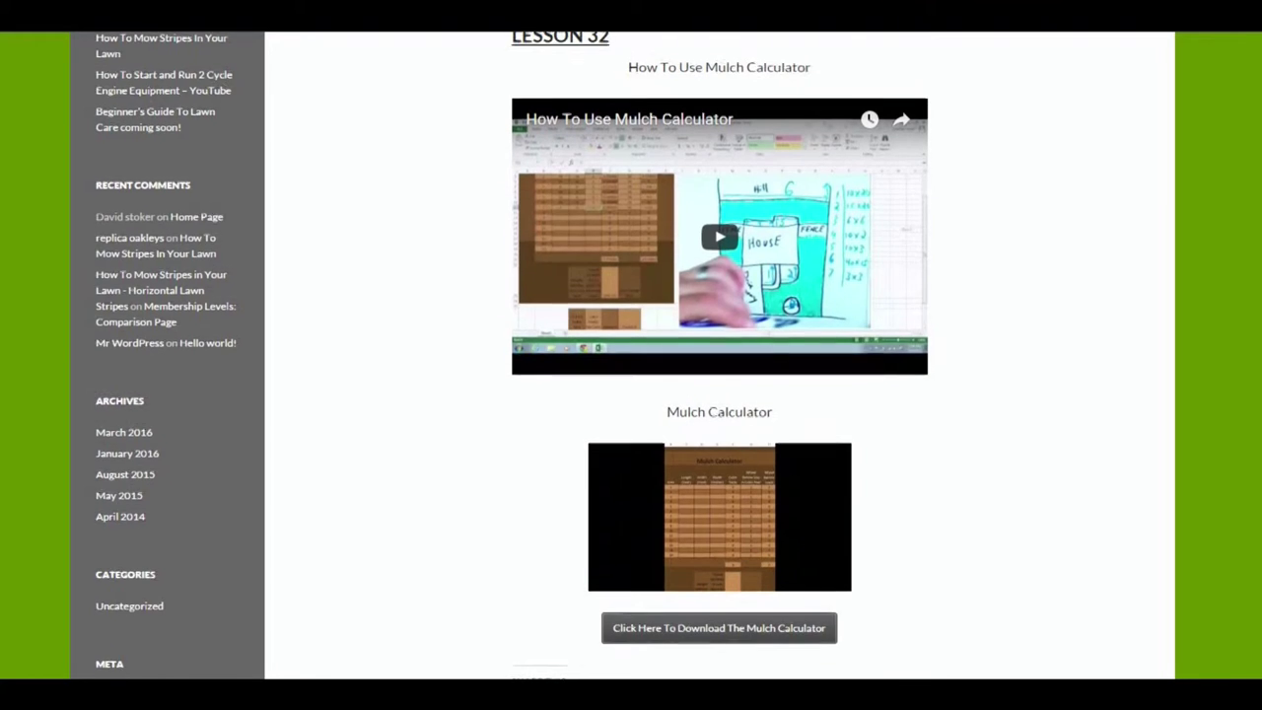
pyautogui.scroll(-1, 631, 355)
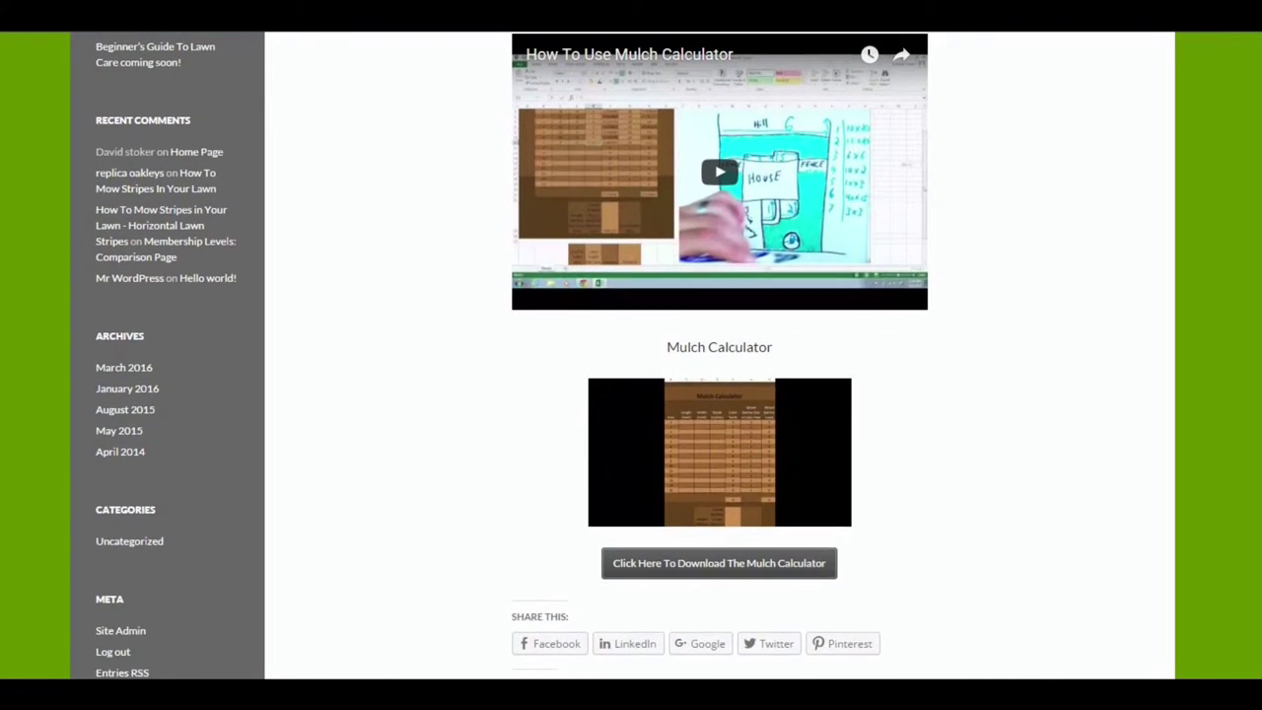
pyautogui.scroll(-1, 631, 355)
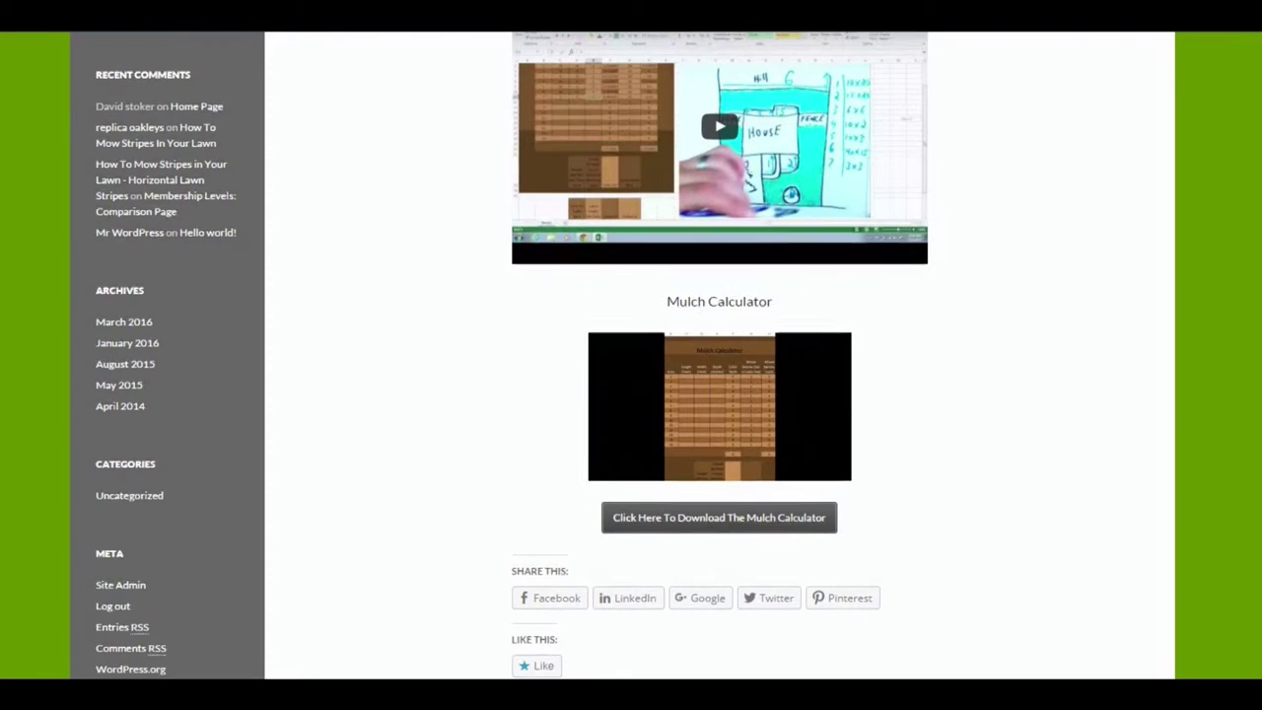
pyautogui.scroll(-1, 631, 354)
pyautogui.scroll(2, 631, 355)
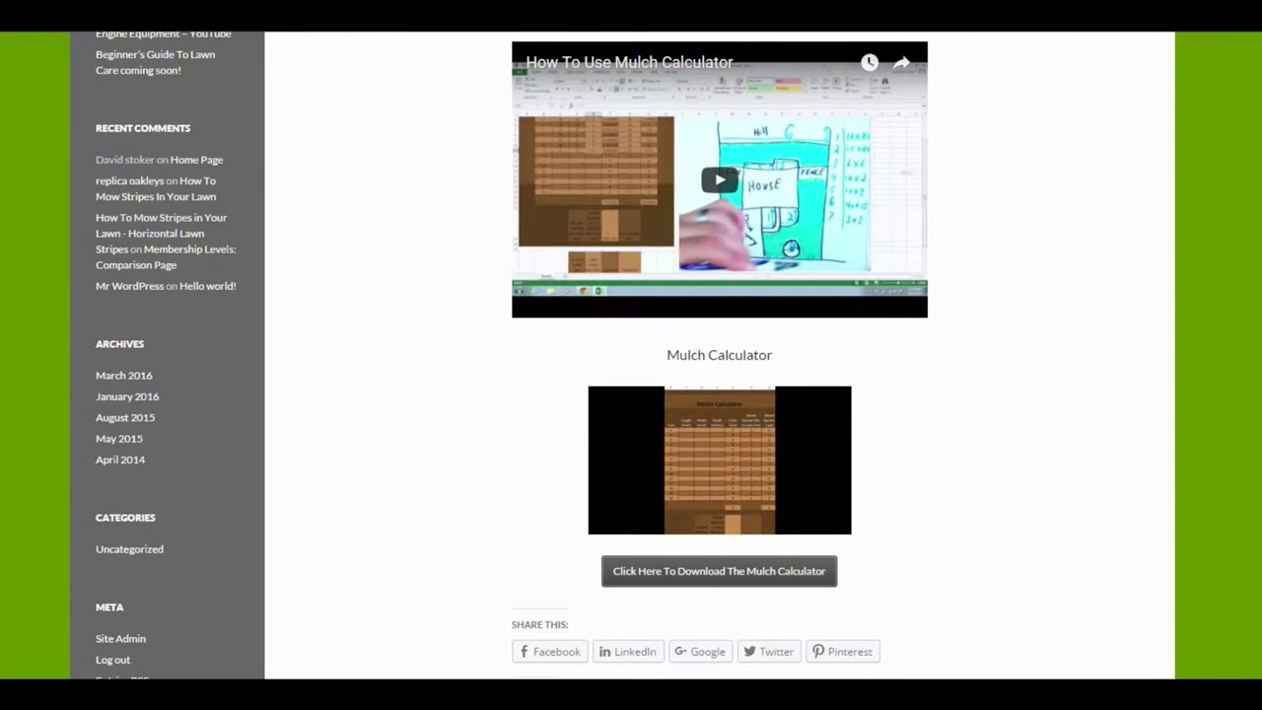
pyautogui.scroll(-1, 631, 355)
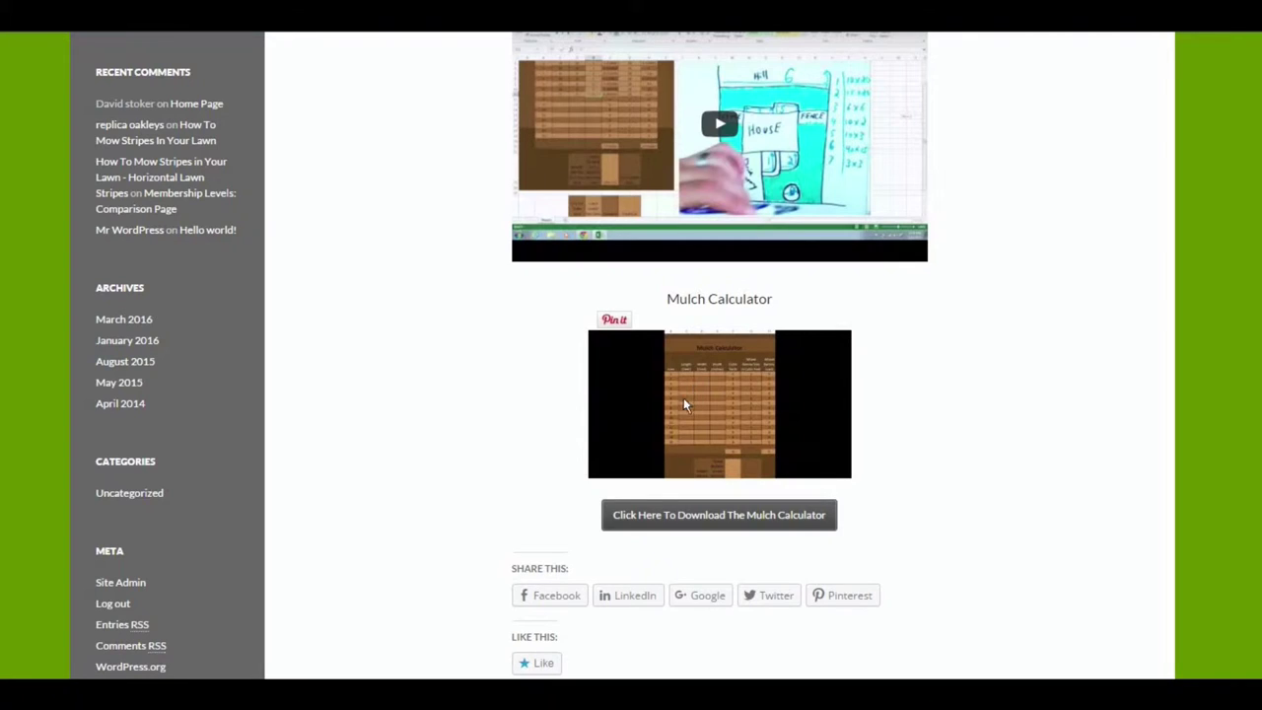
# Download the Mulch Calculator .xlsx and open it from the download bar in Excel
pyautogui.click(631, 515)
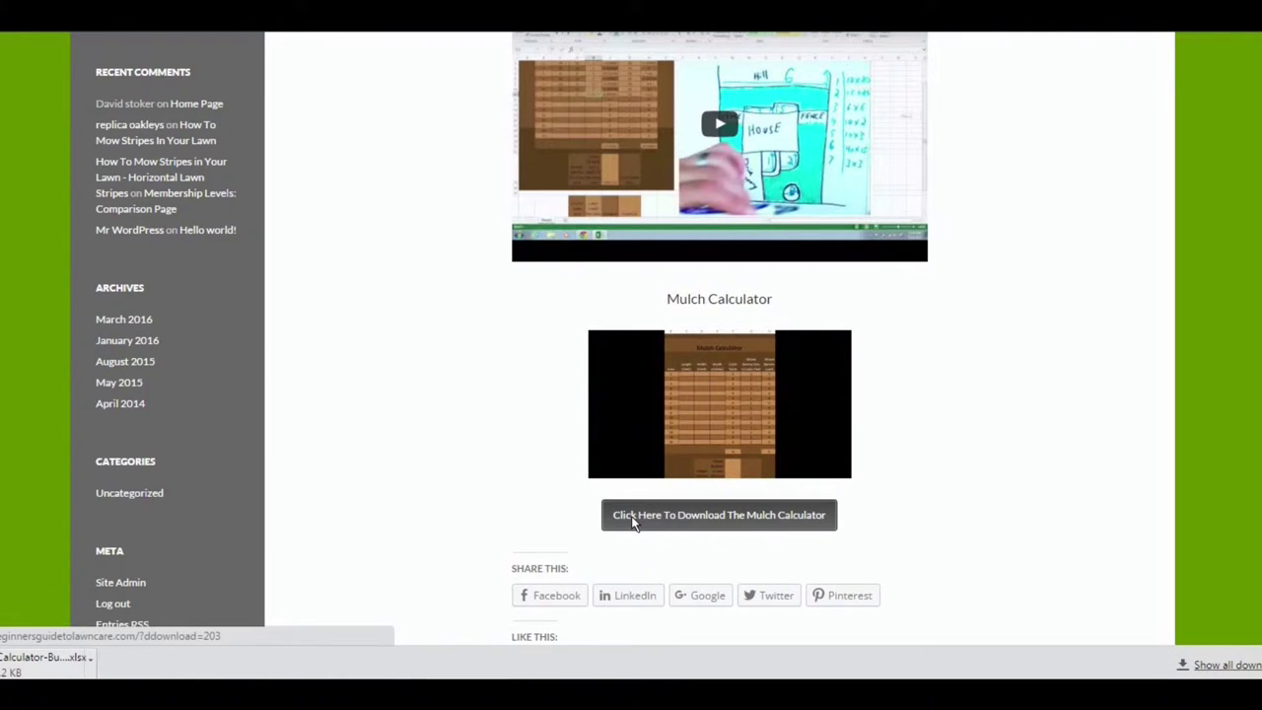
pyautogui.click(69, 663)
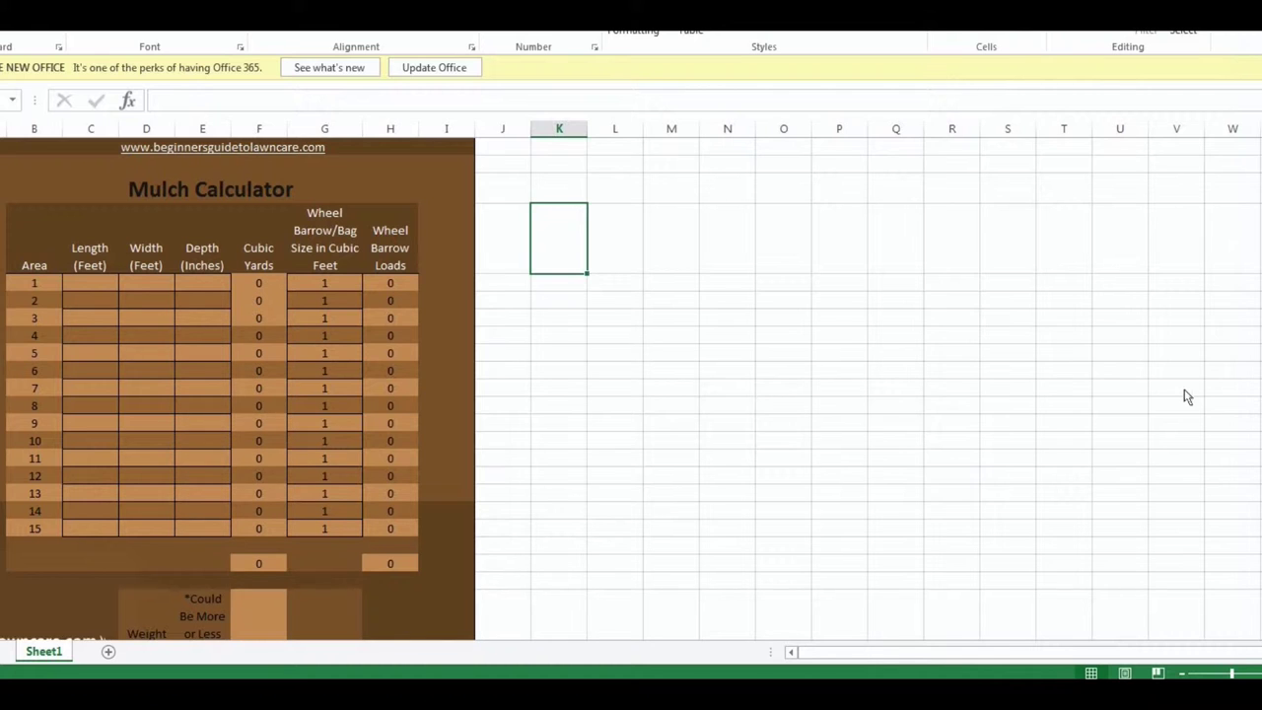
# Enter area 1 as length 23, width 23 and depth 2
pyautogui.scroll(-3, 811, 230)
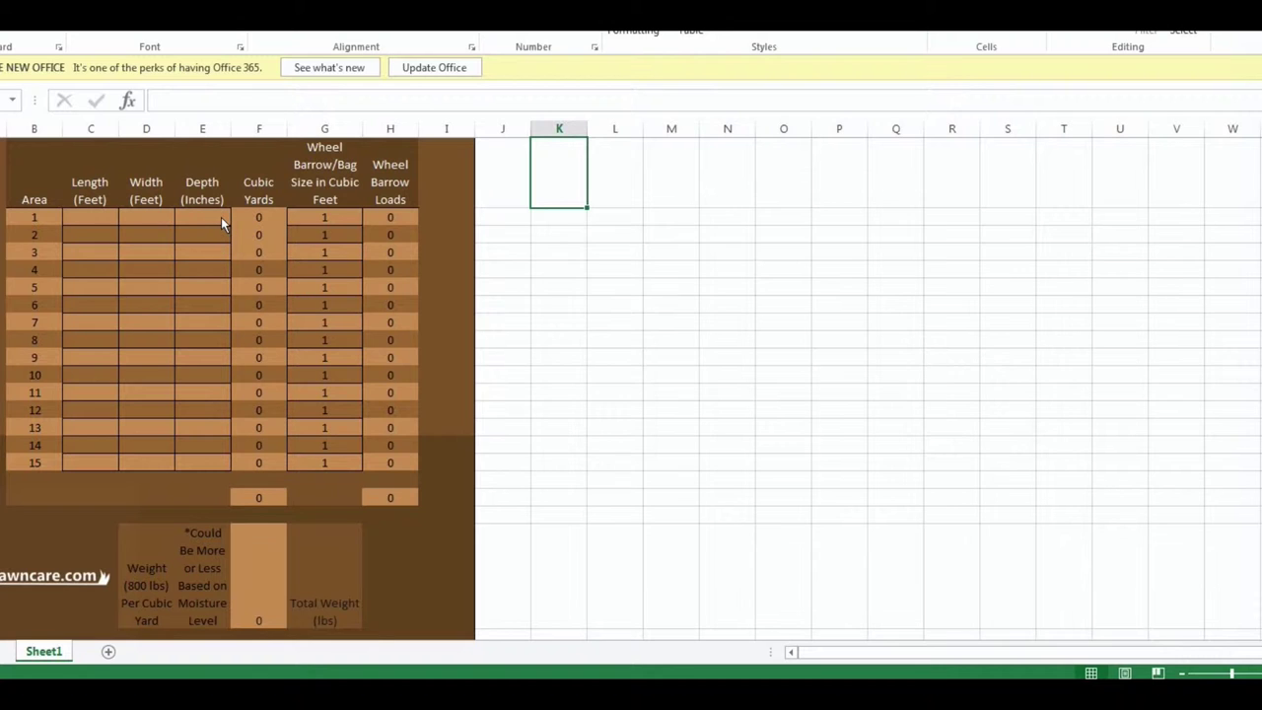
pyautogui.click(106, 221)
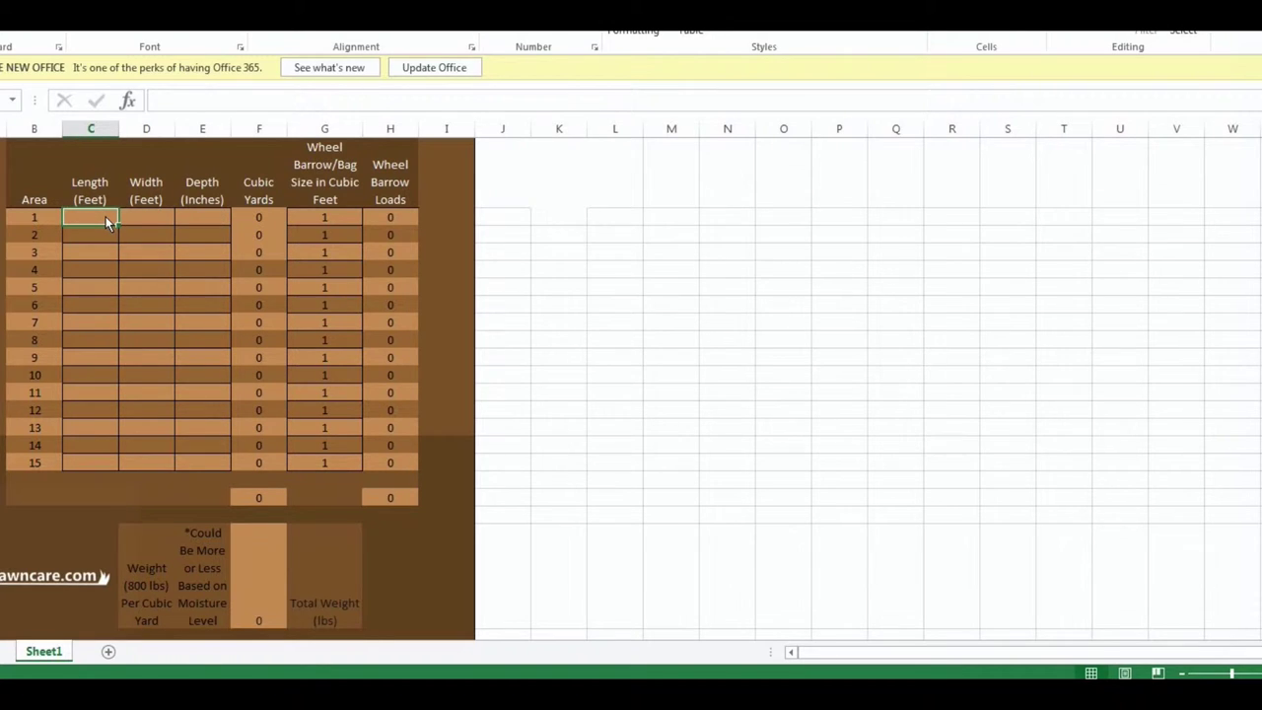
pyautogui.write('23')
pyautogui.click(139, 221)
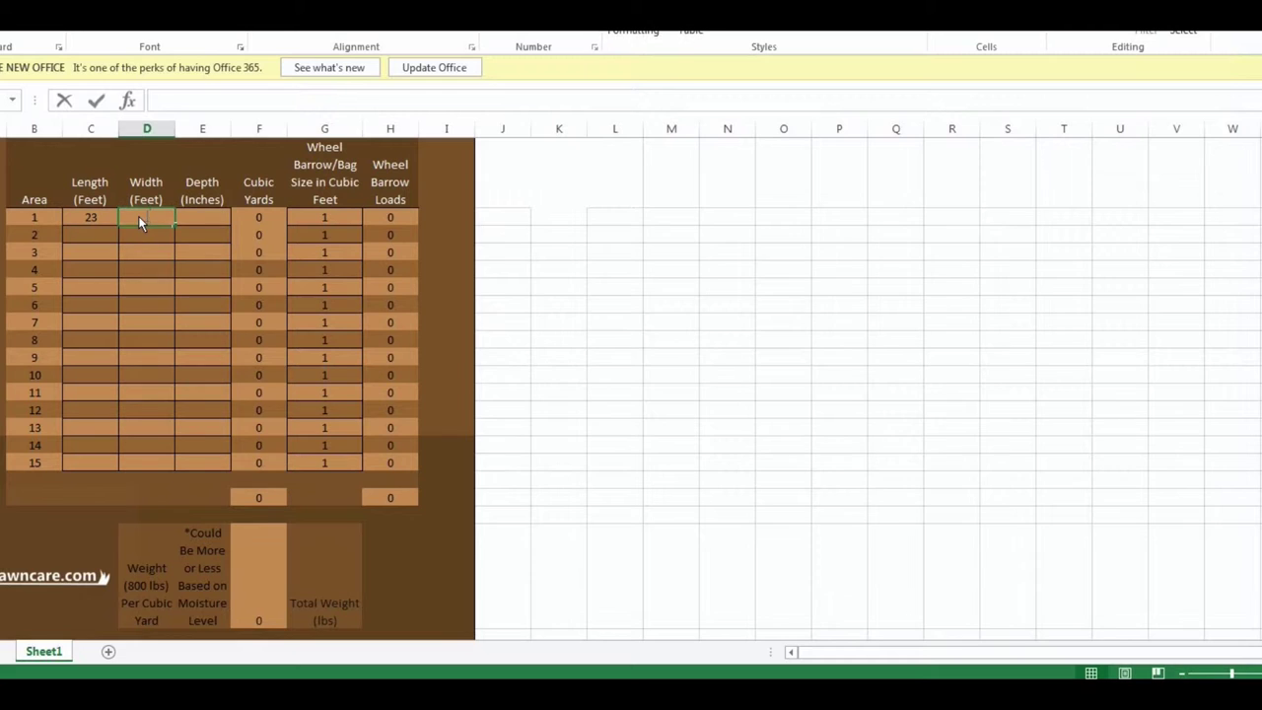
pyautogui.write('23')
pyautogui.click(192, 222)
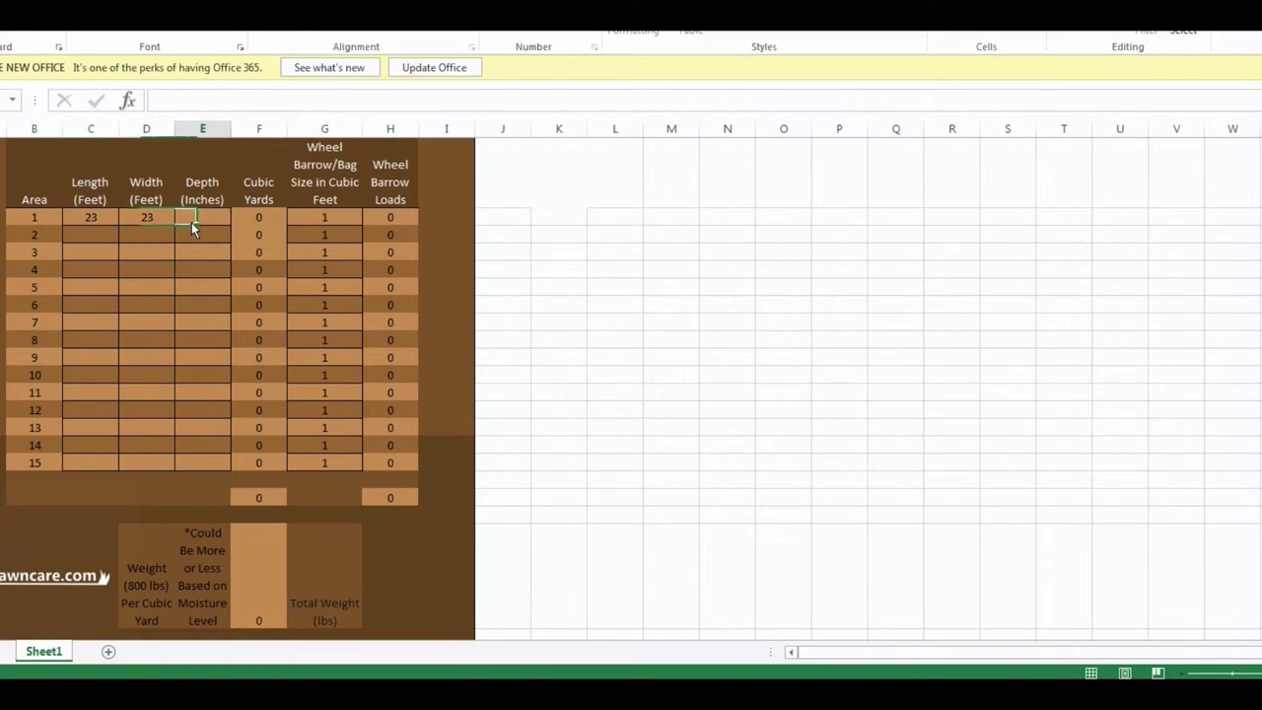
pyautogui.write('2')
# Set area 1's wheelbarrow size to 2 and check the 44.08333 wheelbarrow-loads result
pyautogui.click(313, 223)
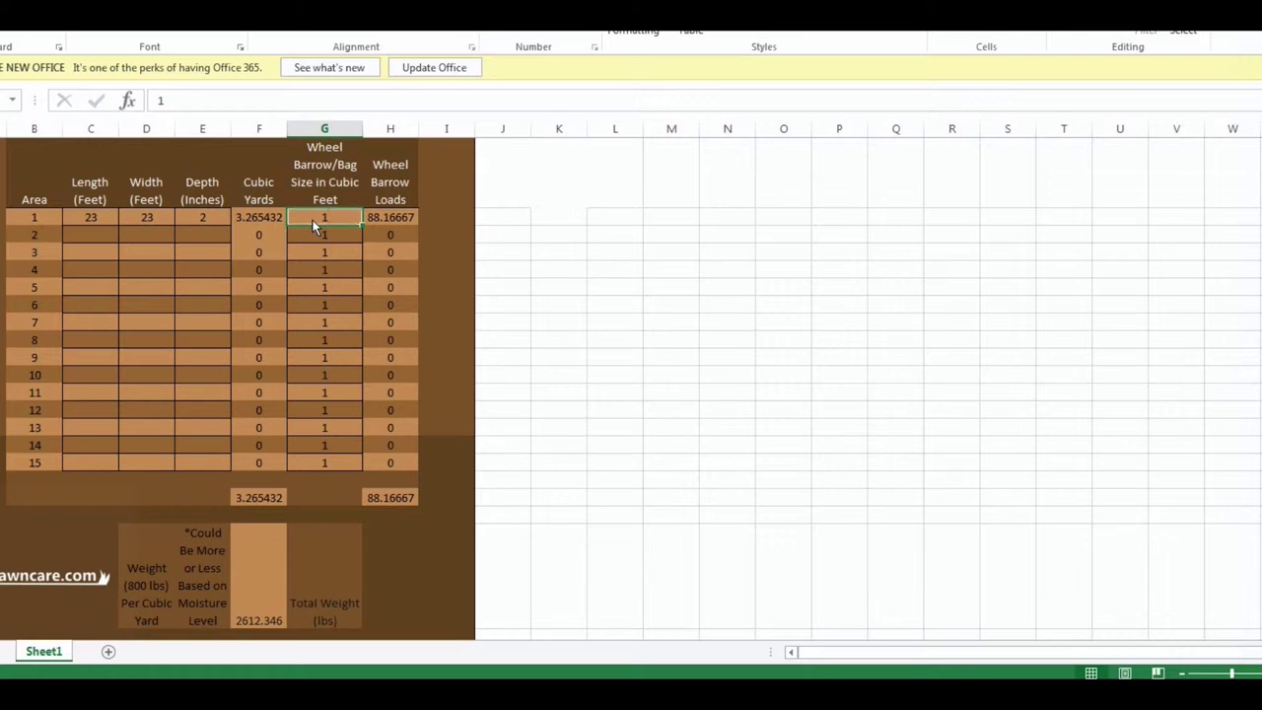
pyautogui.write('5')
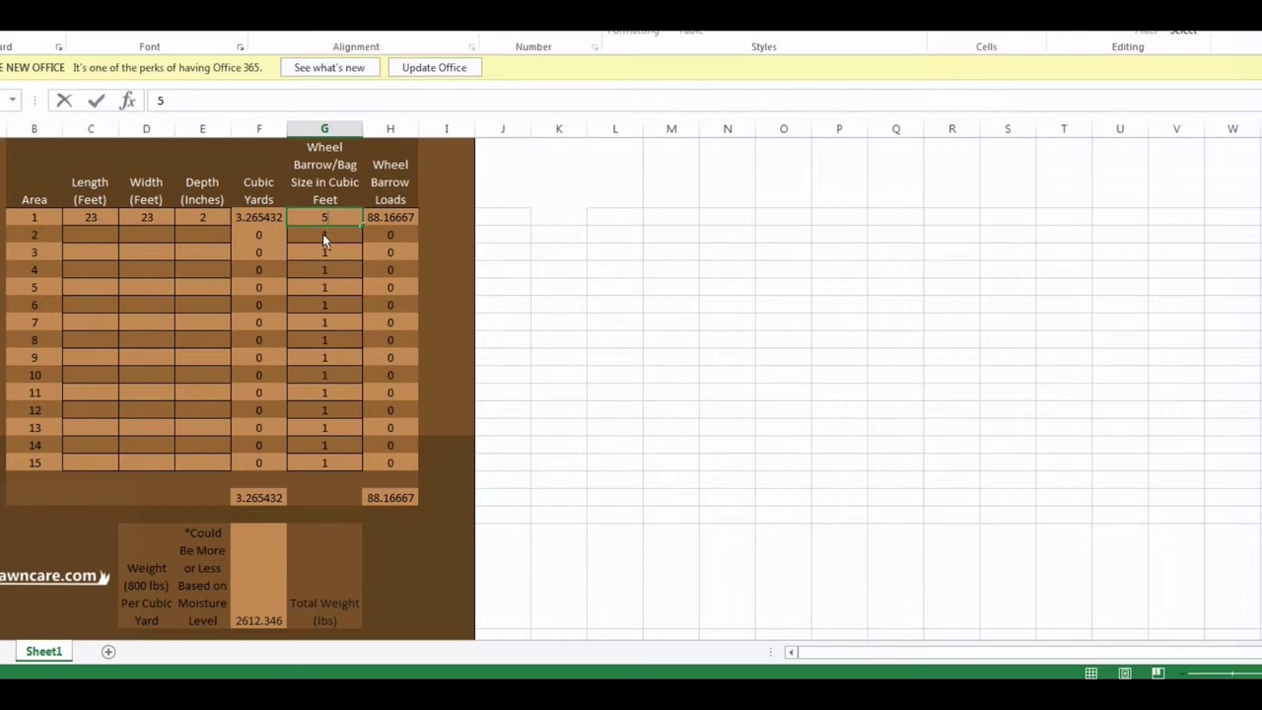
pyautogui.press('BackSpace')
pyautogui.write('6')
pyautogui.click(347, 252)
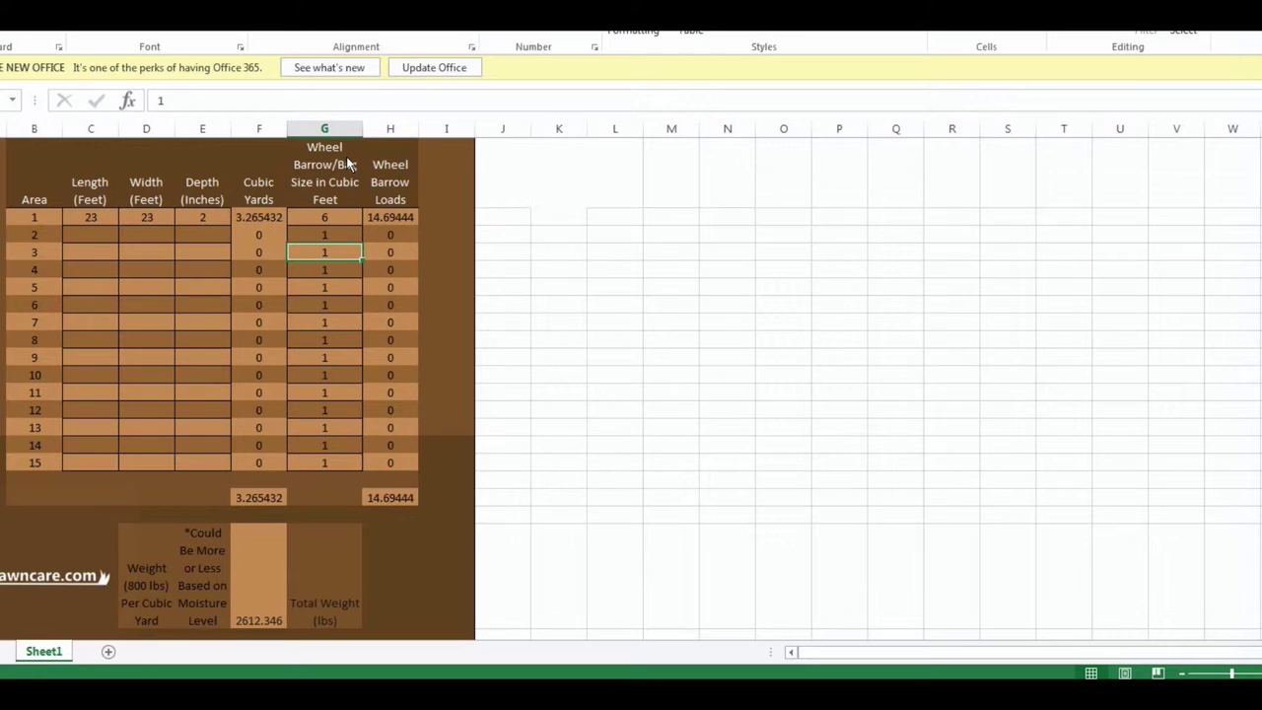
pyautogui.click(330, 222)
pyautogui.write('2')
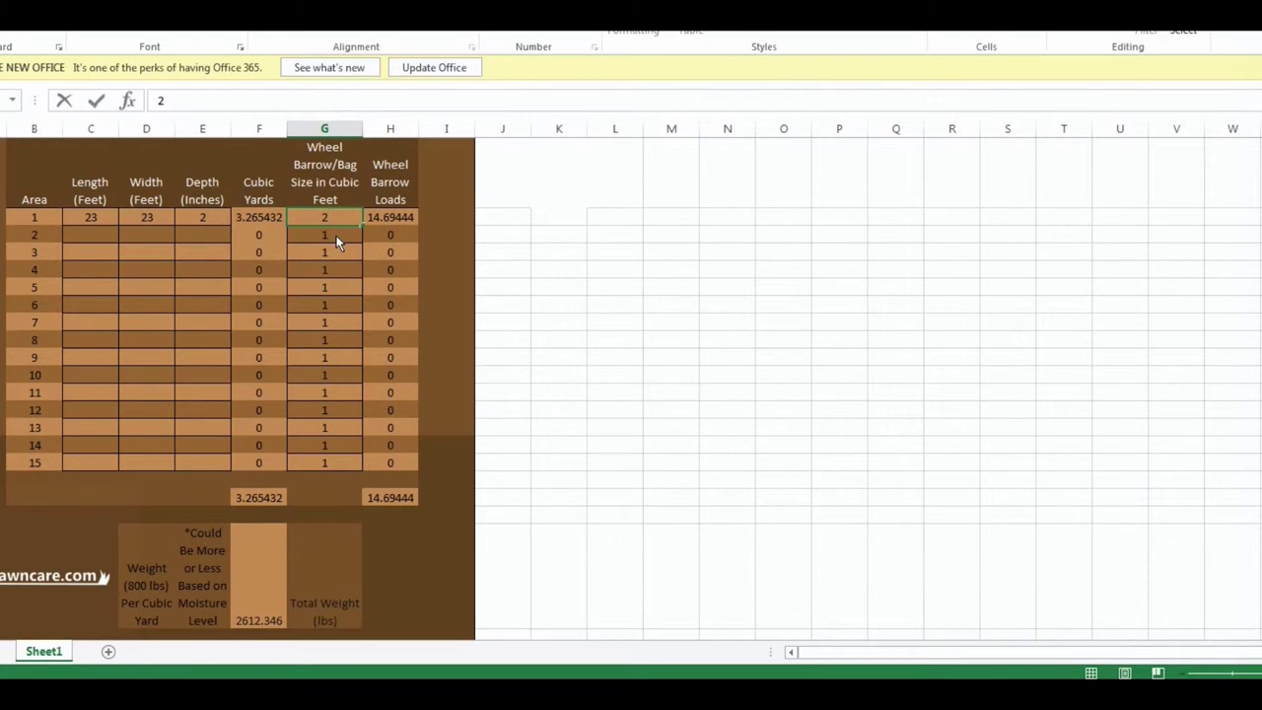
pyautogui.click(336, 238)
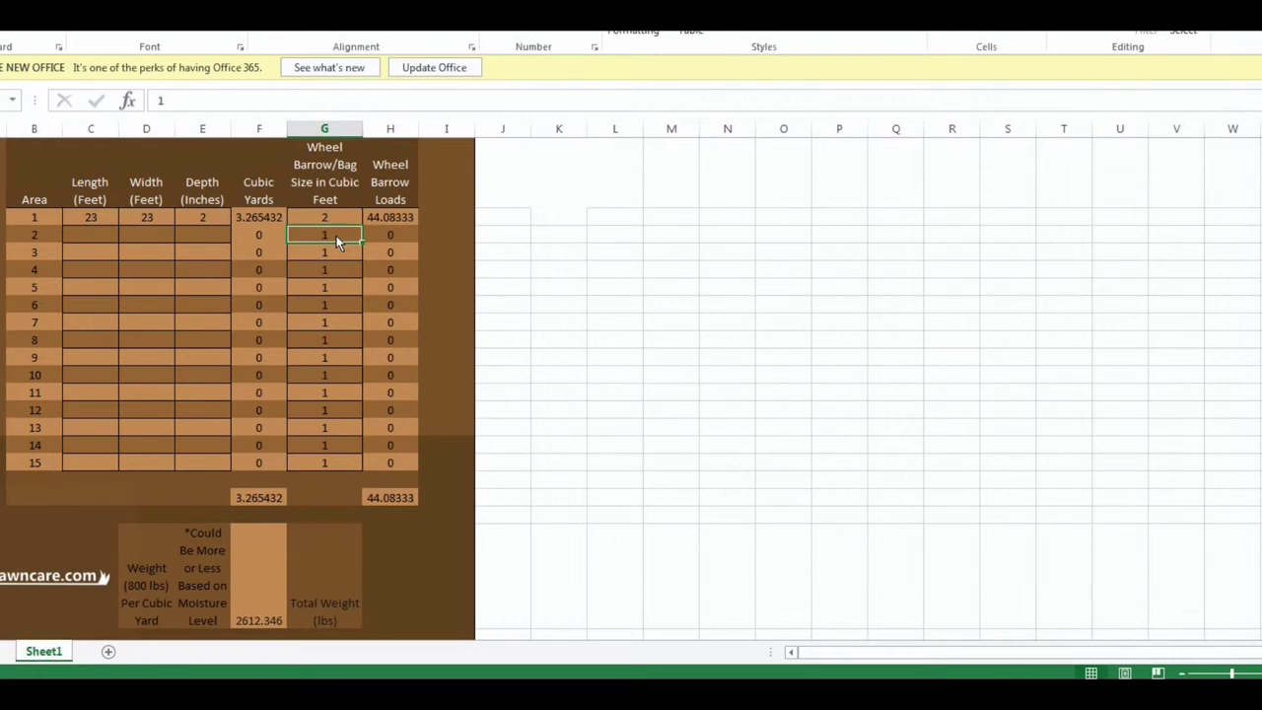
pyautogui.click(391, 218)
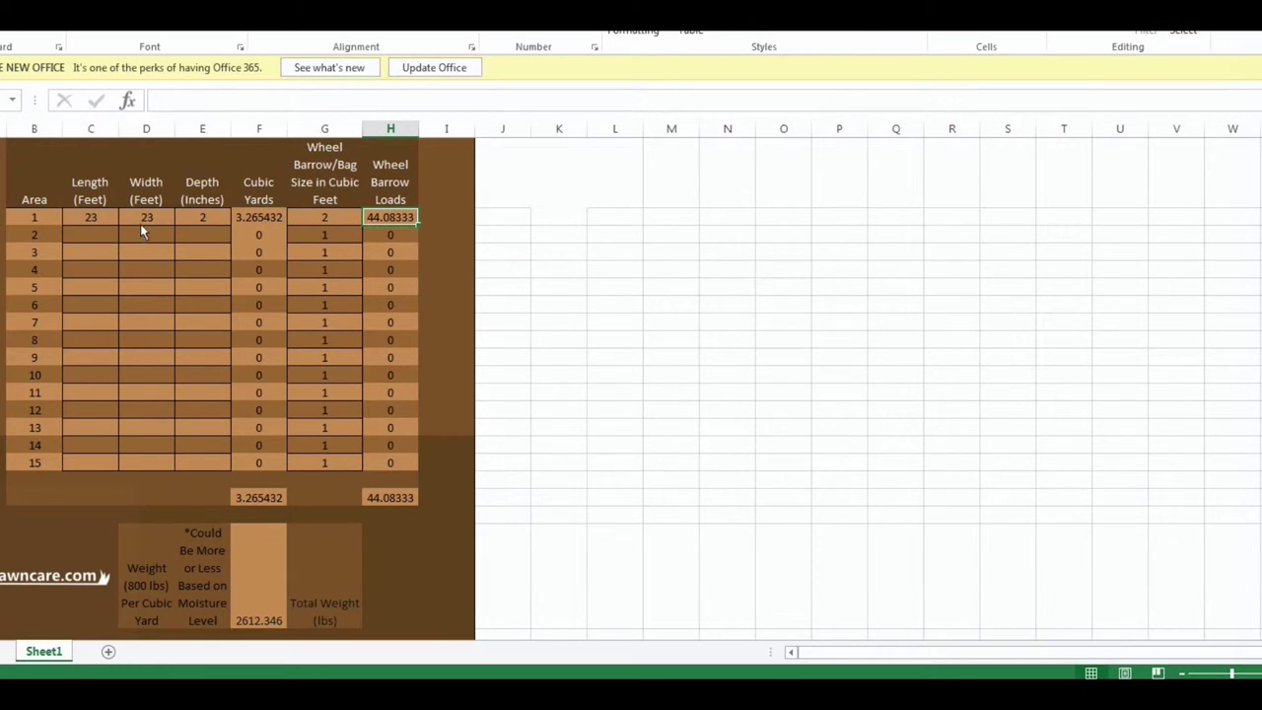
pyautogui.click(325, 220)
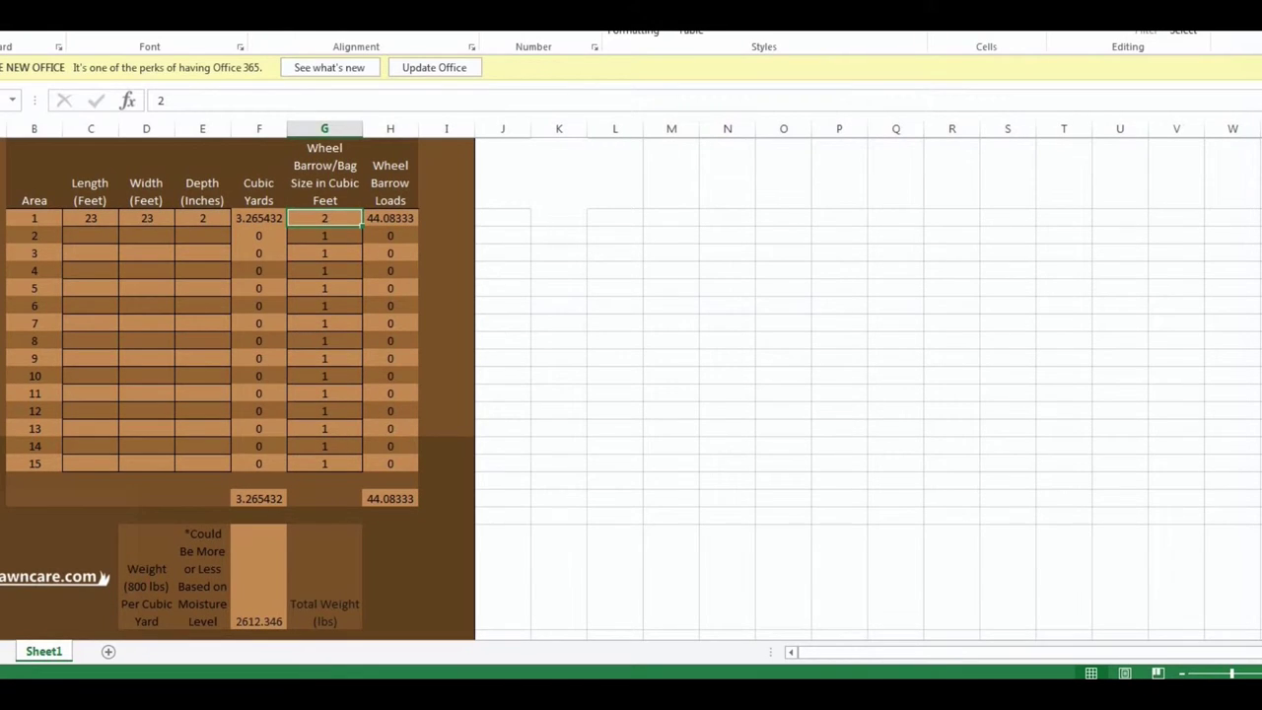
pyautogui.scroll(-2, 631, 389)
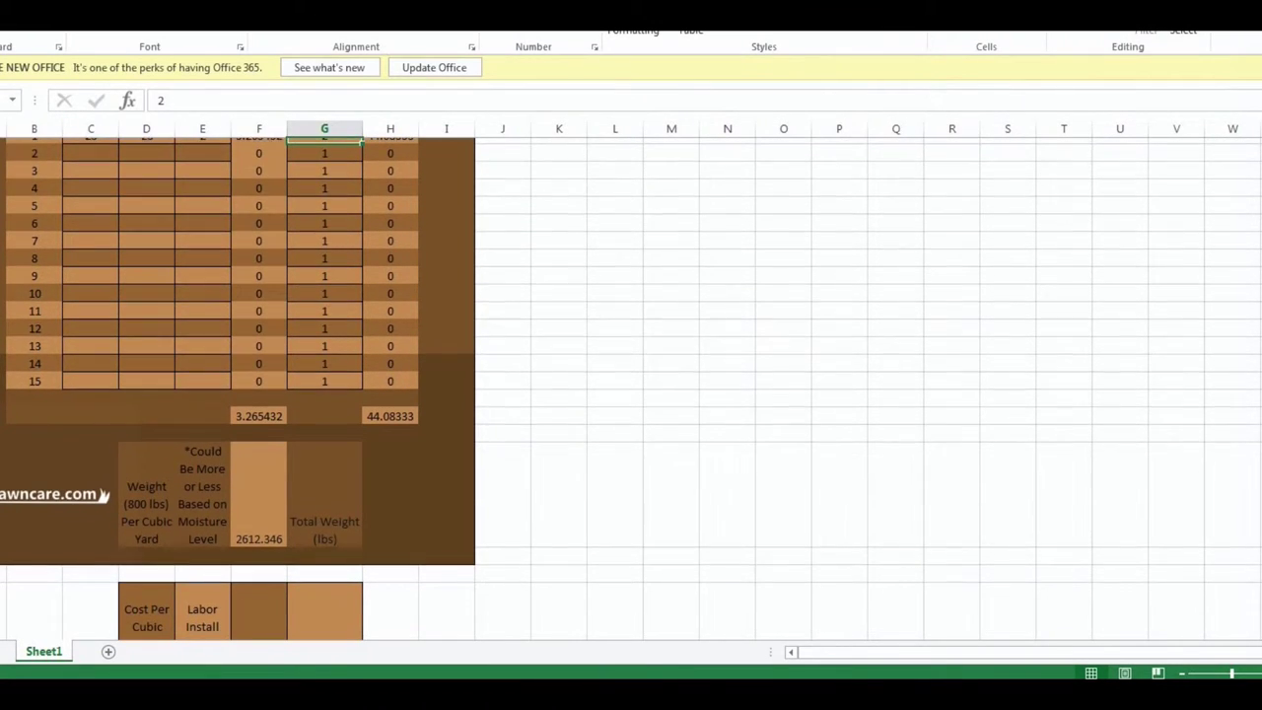
pyautogui.scroll(-1, 631, 389)
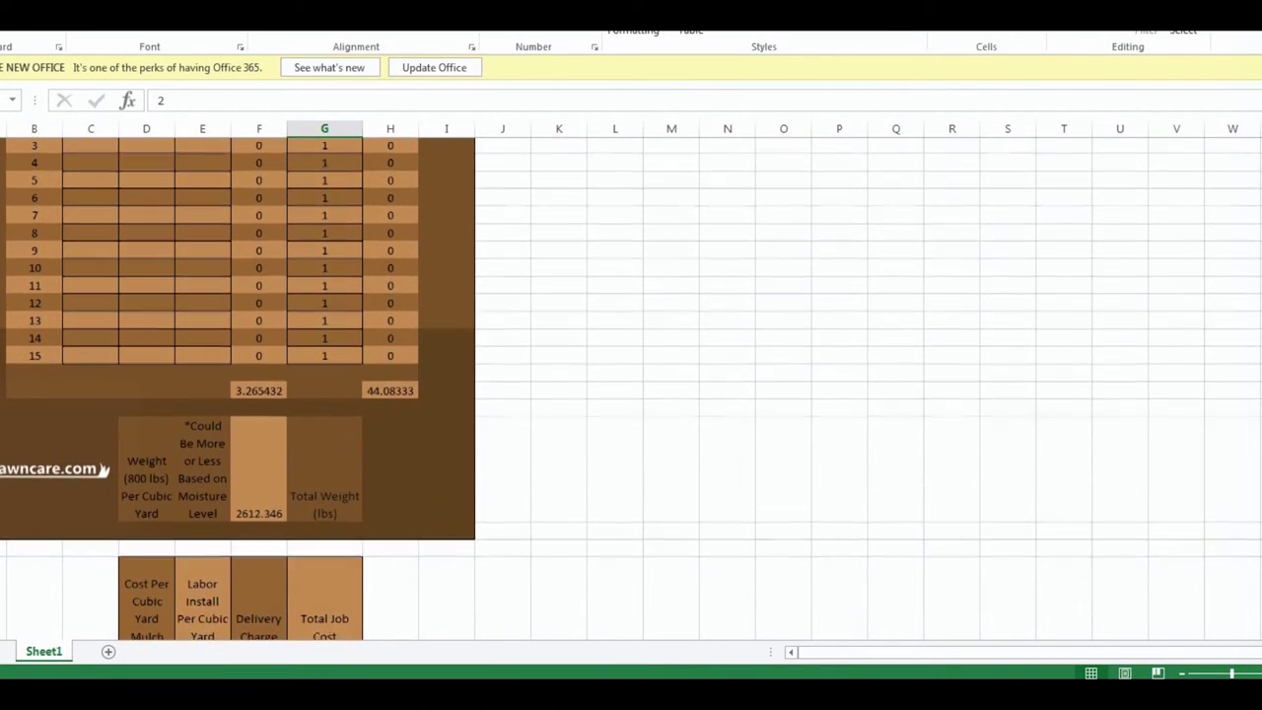
pyautogui.scroll(3, 631, 389)
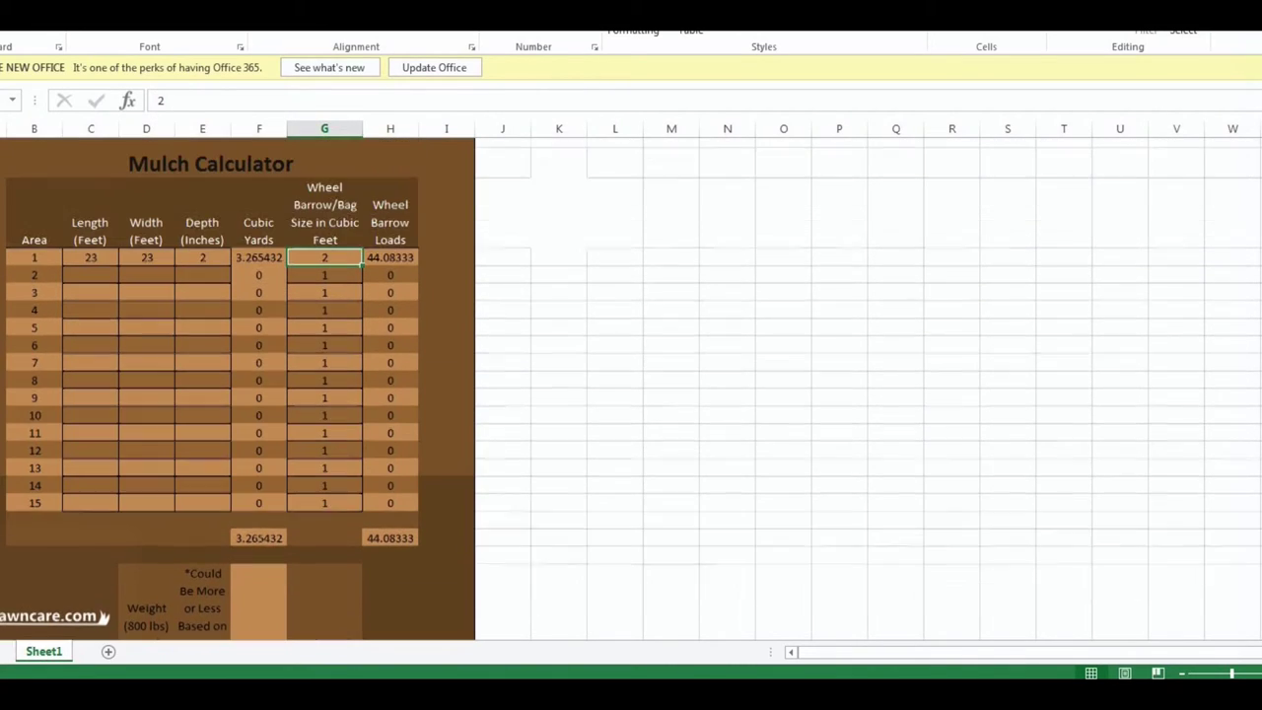
pyautogui.scroll(-1, 1214, 285)
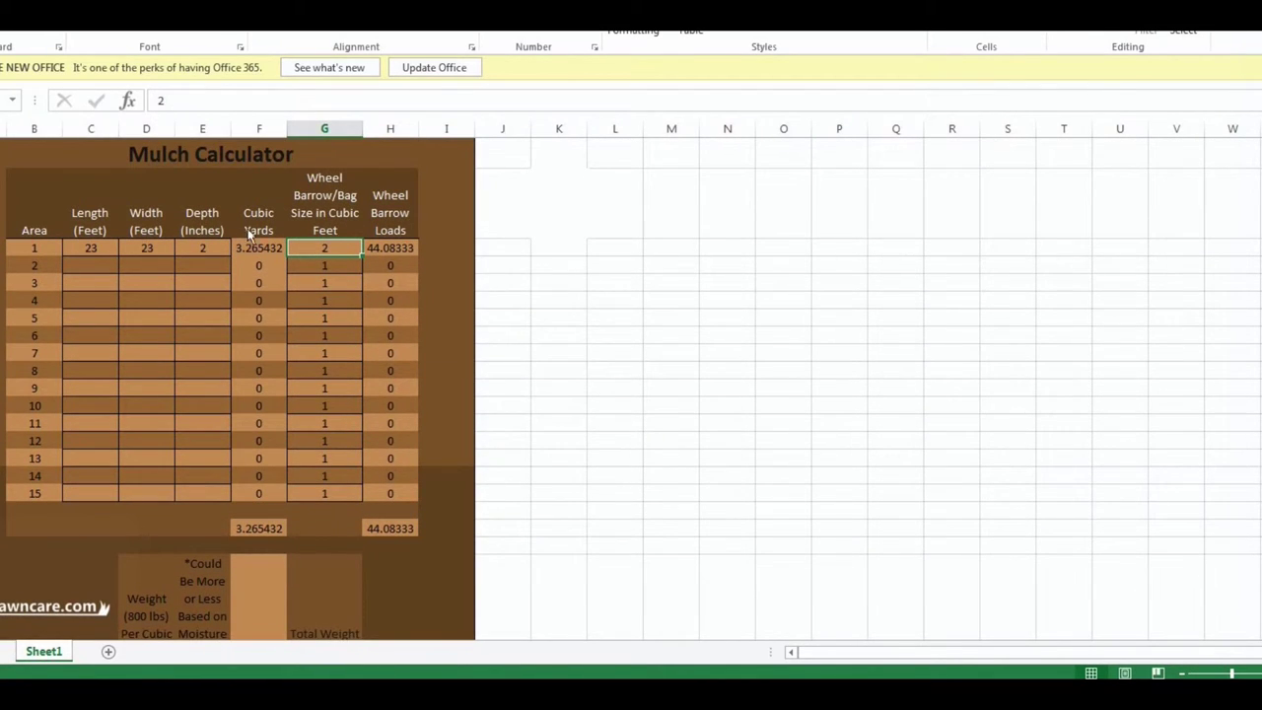
pyautogui.click(268, 527)
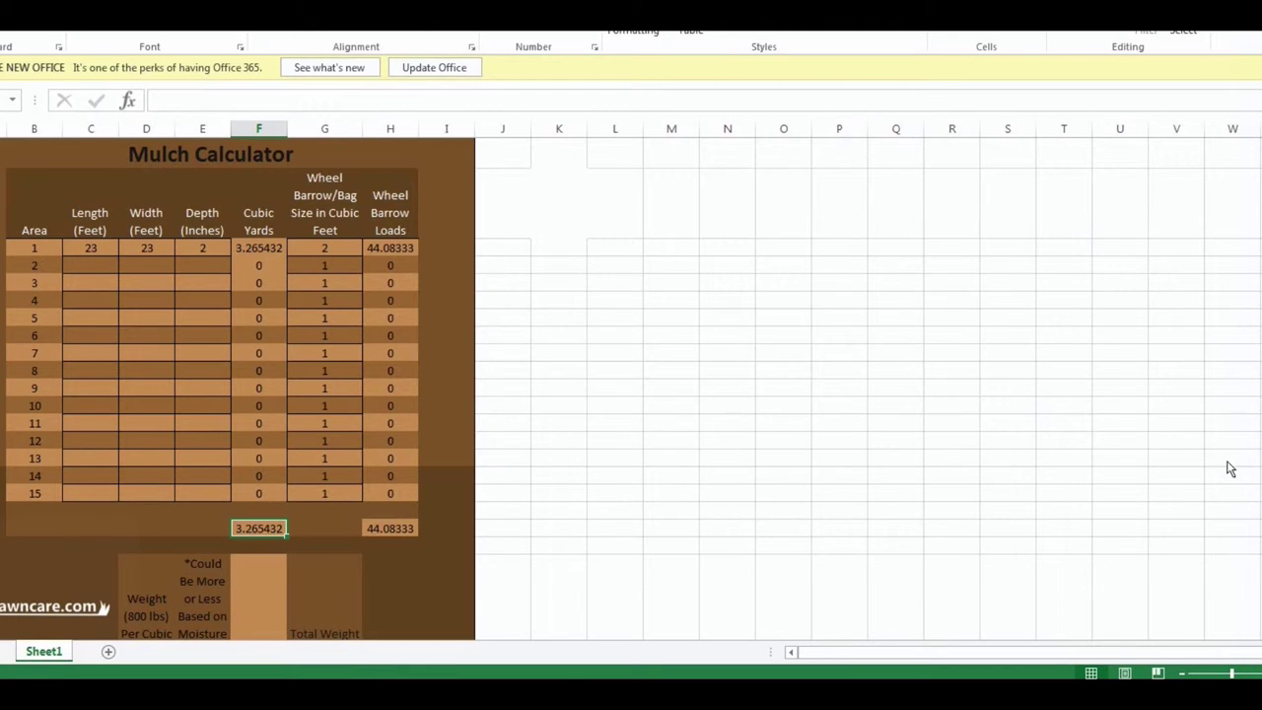
pyautogui.scroll(-4, 631, 389)
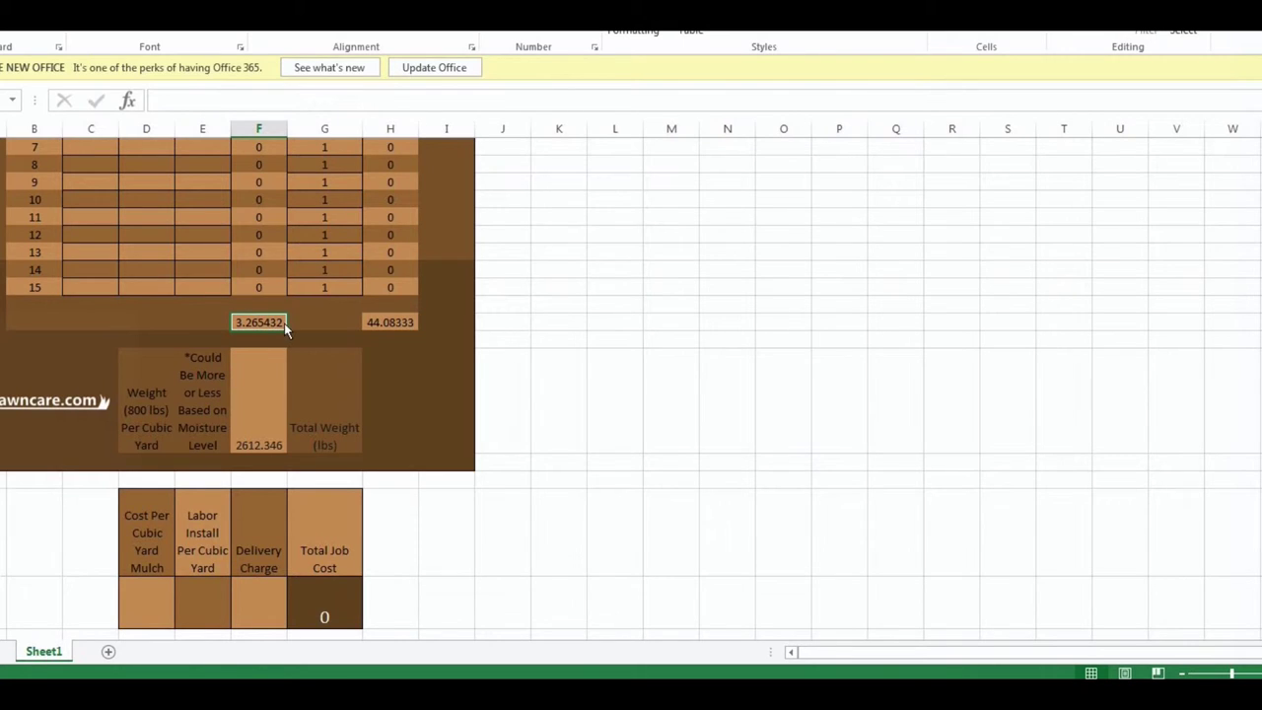
pyautogui.click(260, 431)
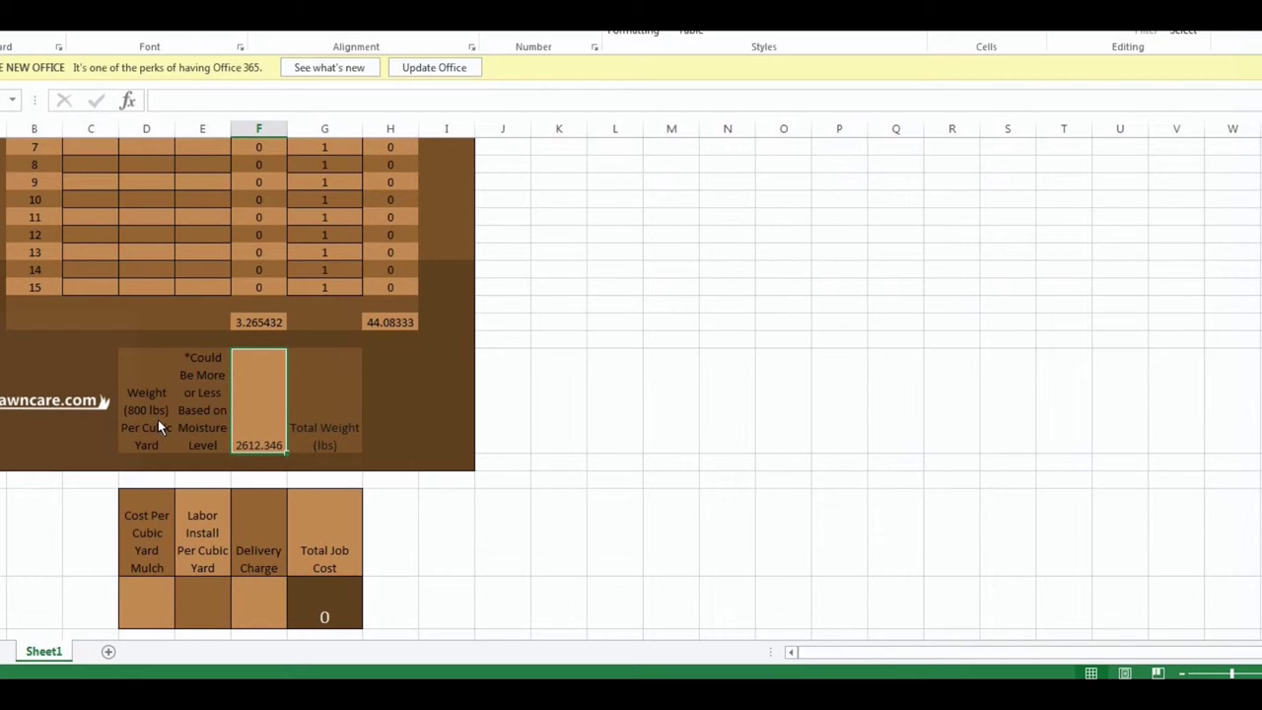
pyautogui.click(212, 417)
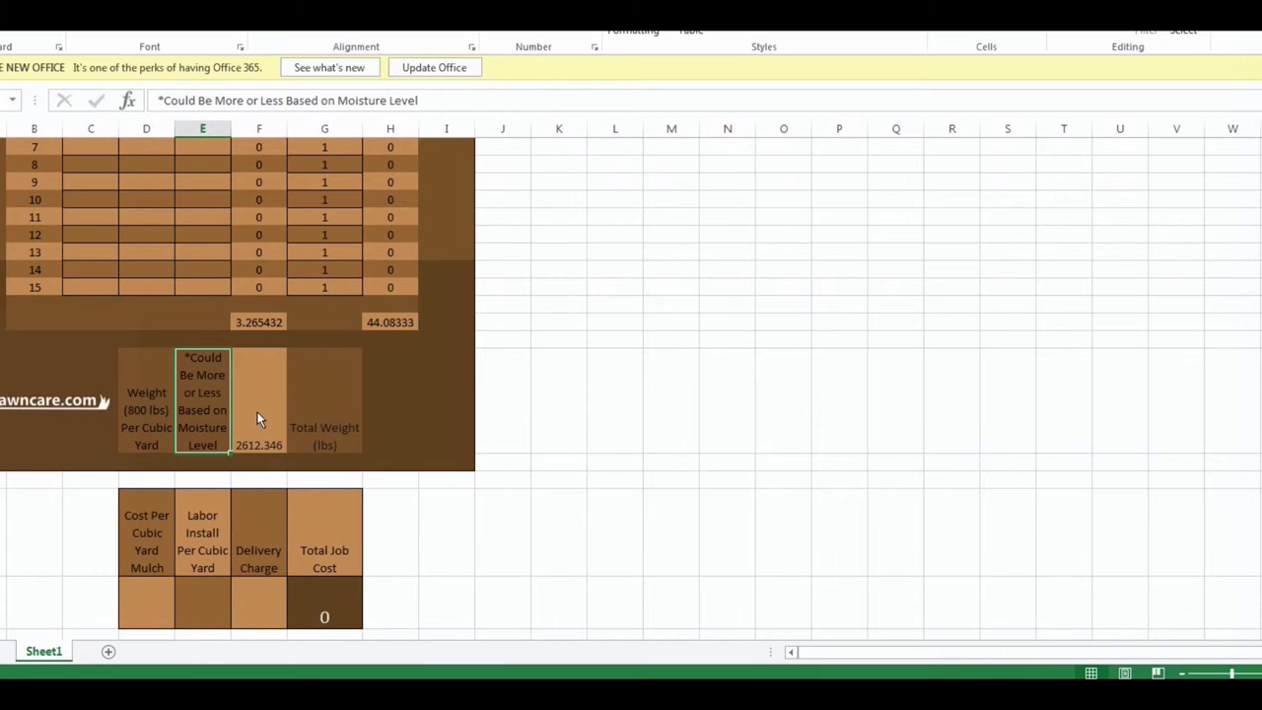
pyautogui.click(254, 427)
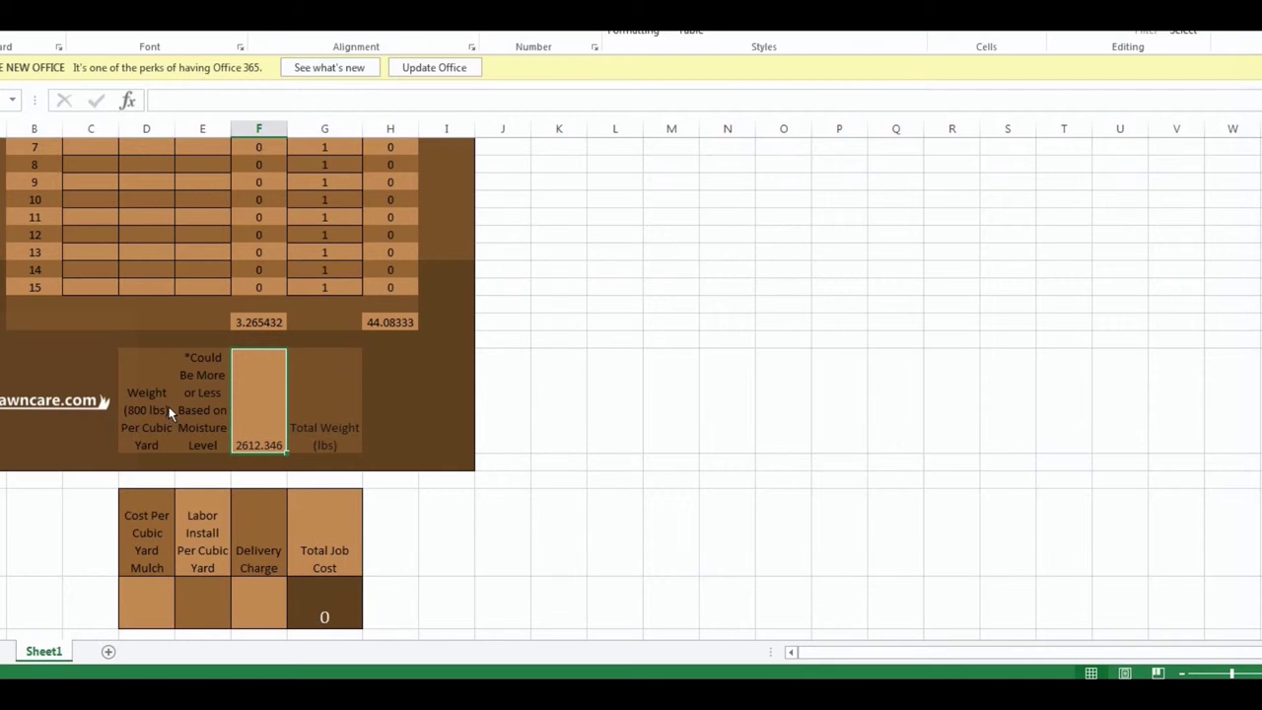
pyautogui.click(150, 608)
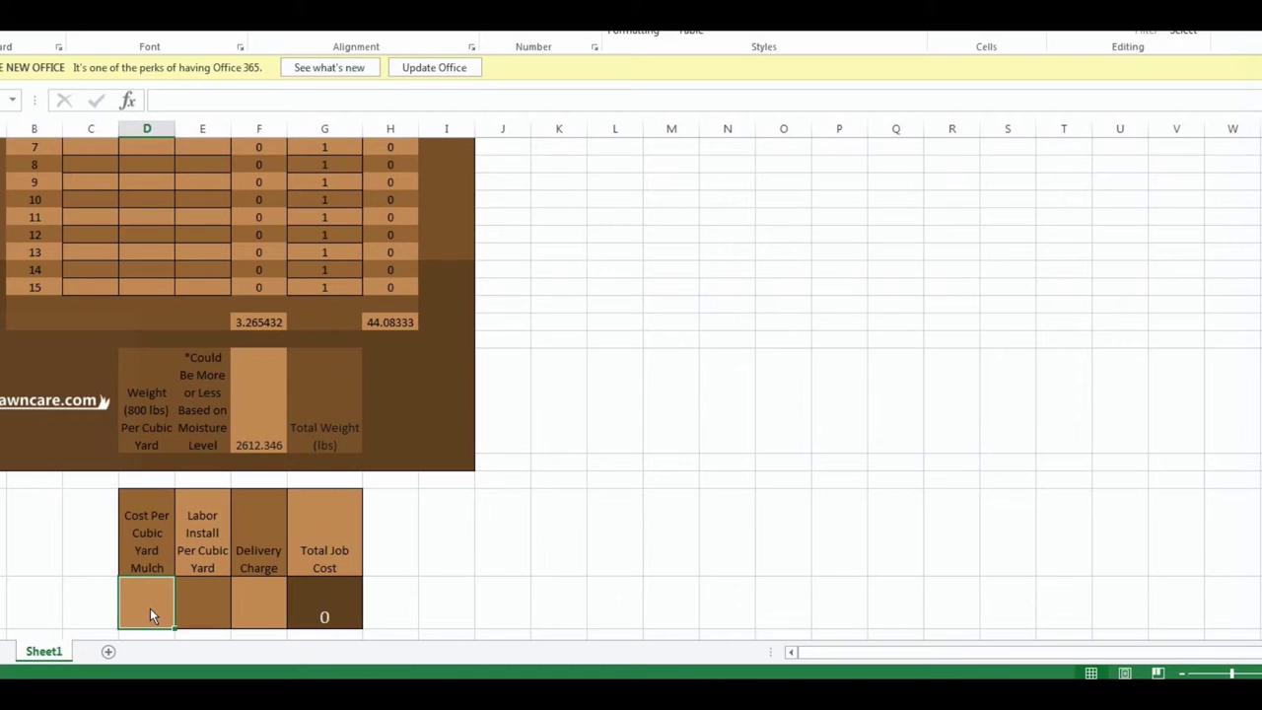
# Enter mulch cost 30 per cubic yard, labor 75 and delivery 50
pyautogui.write('30')
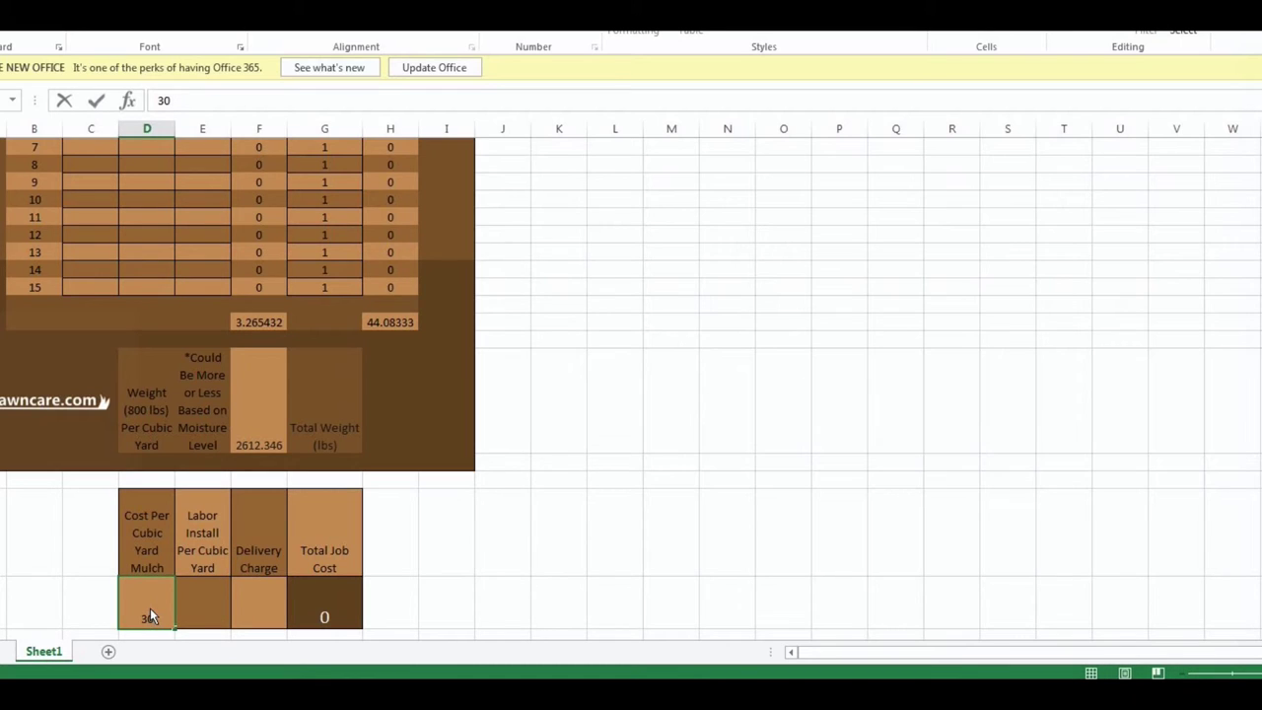
pyautogui.click(198, 601)
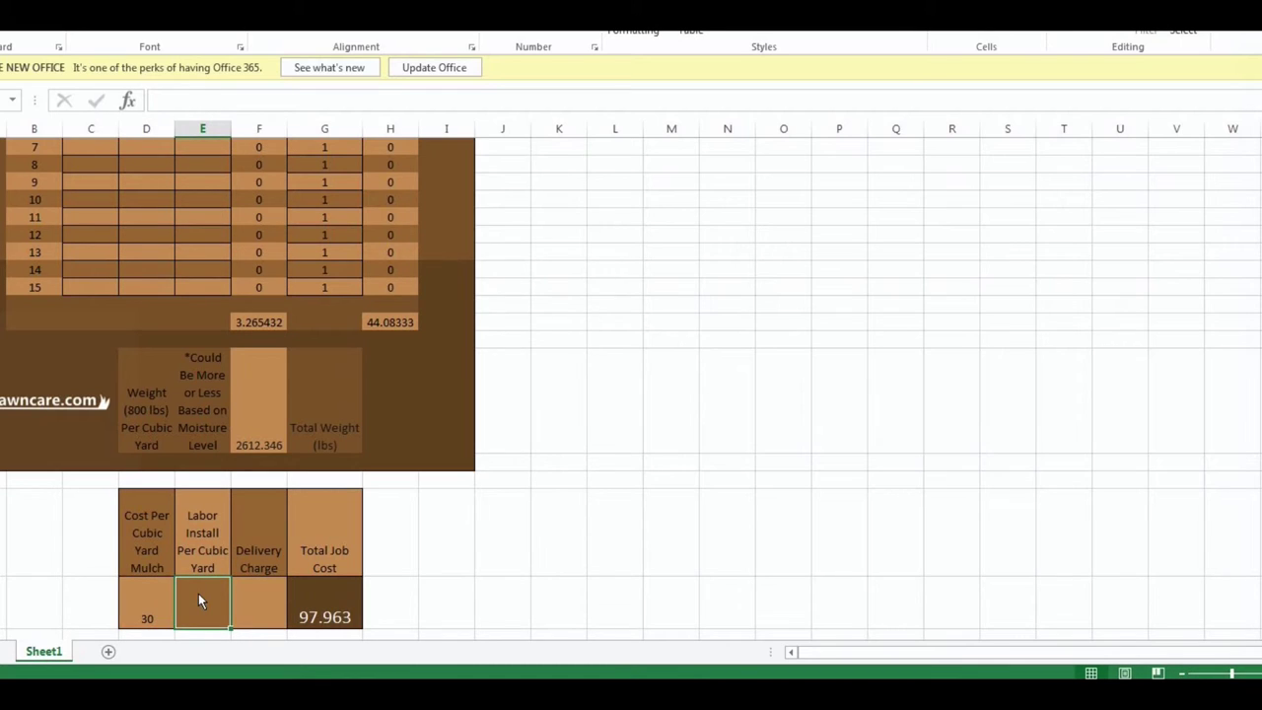
pyautogui.write('75')
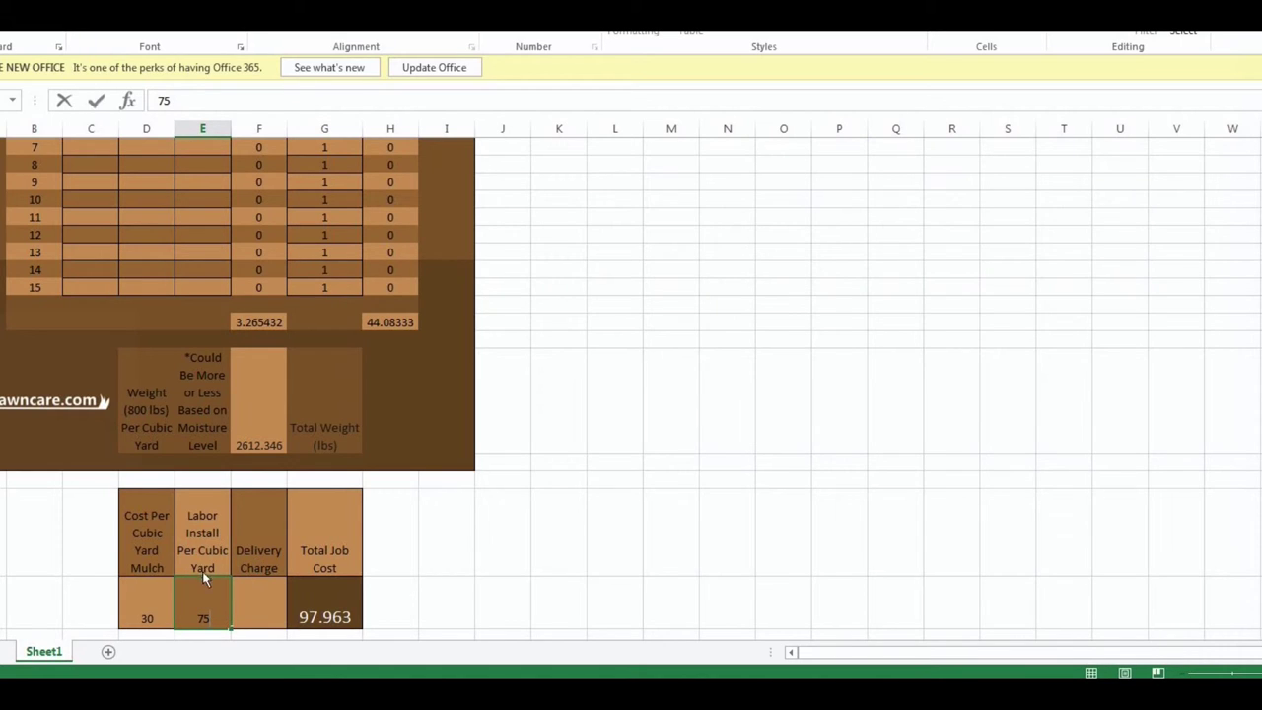
pyautogui.click(254, 608)
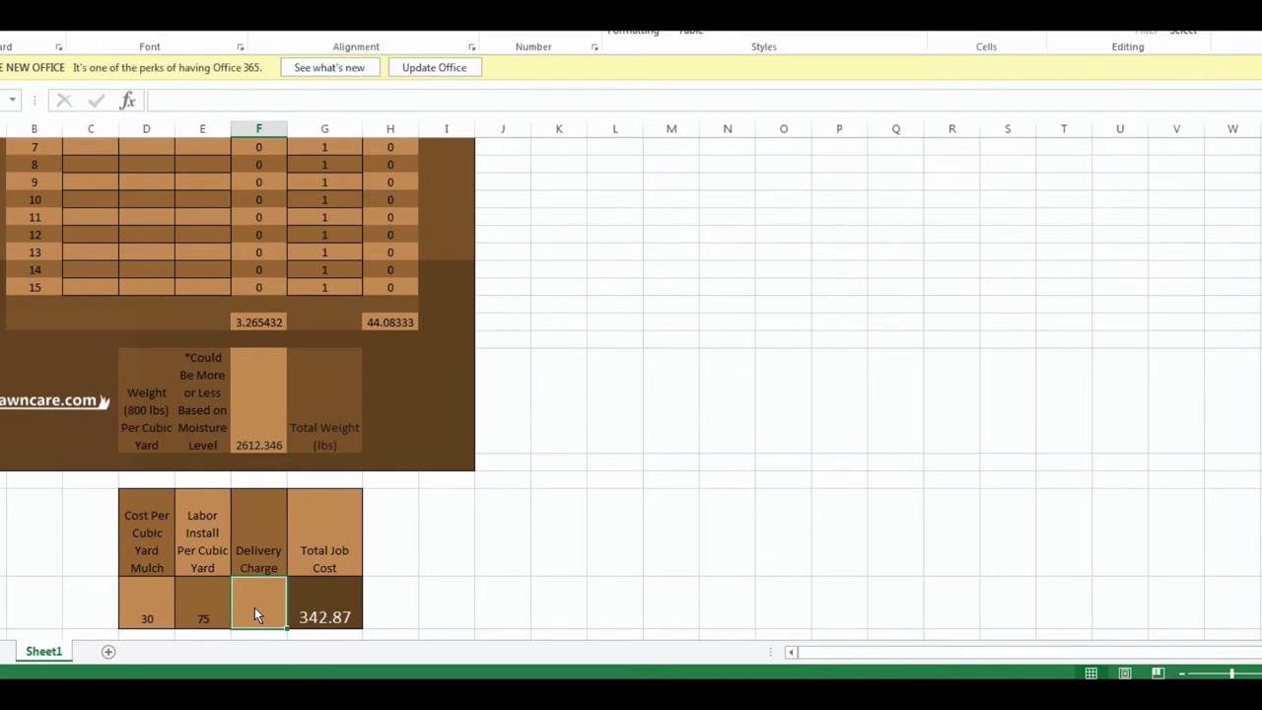
pyautogui.write('50')
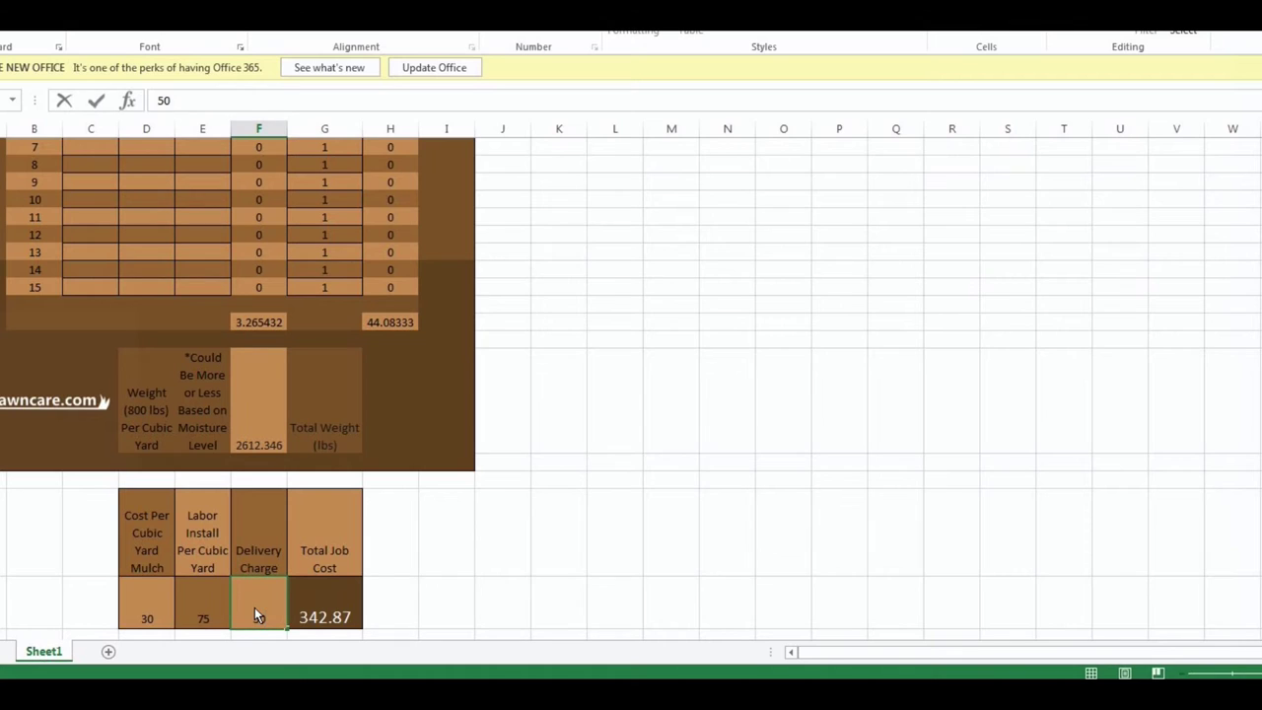
pyautogui.click(391, 618)
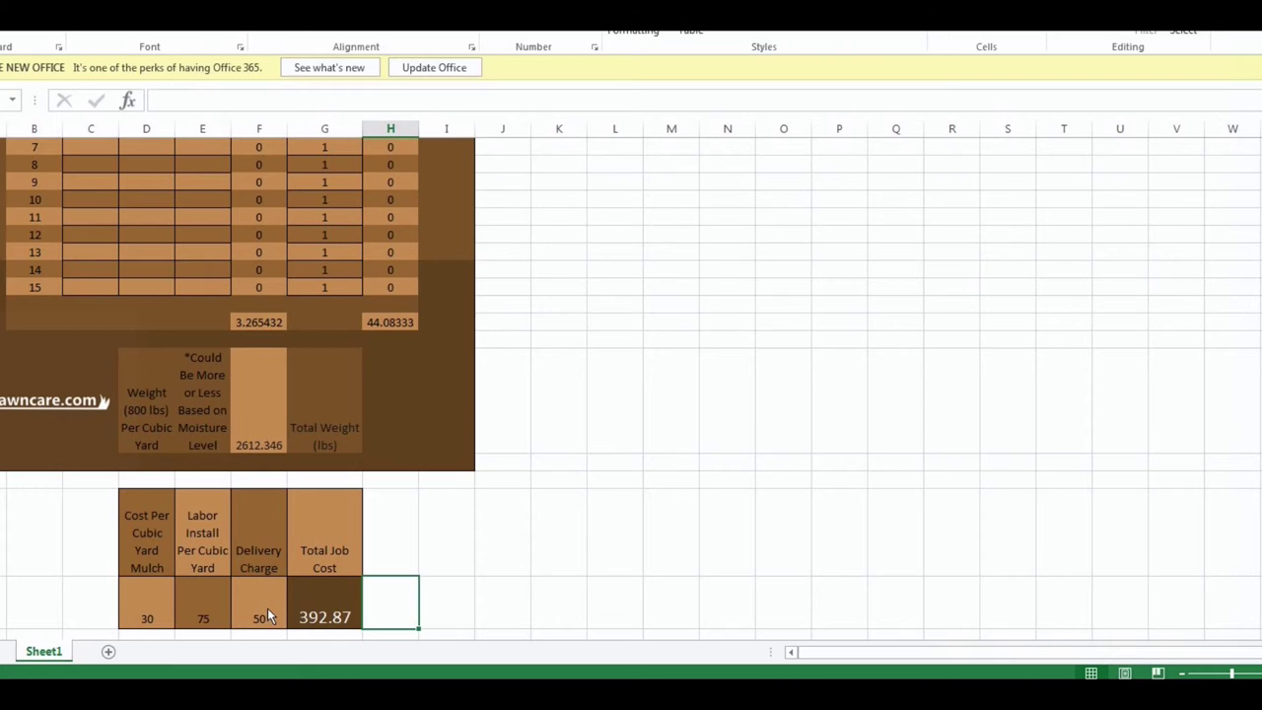
# Clear the labor and delivery charges so Total Job Cost shows 97.963
pyautogui.click(267, 614)
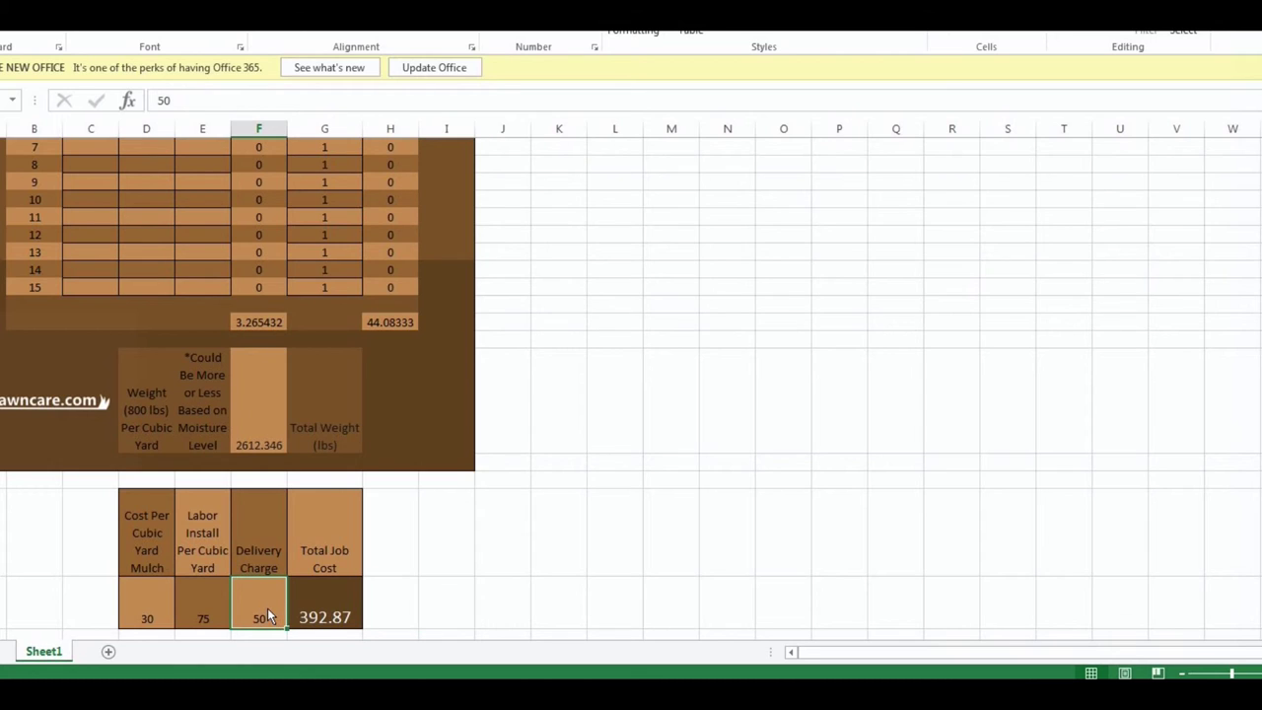
pyautogui.press('Delete')
pyautogui.click(219, 606)
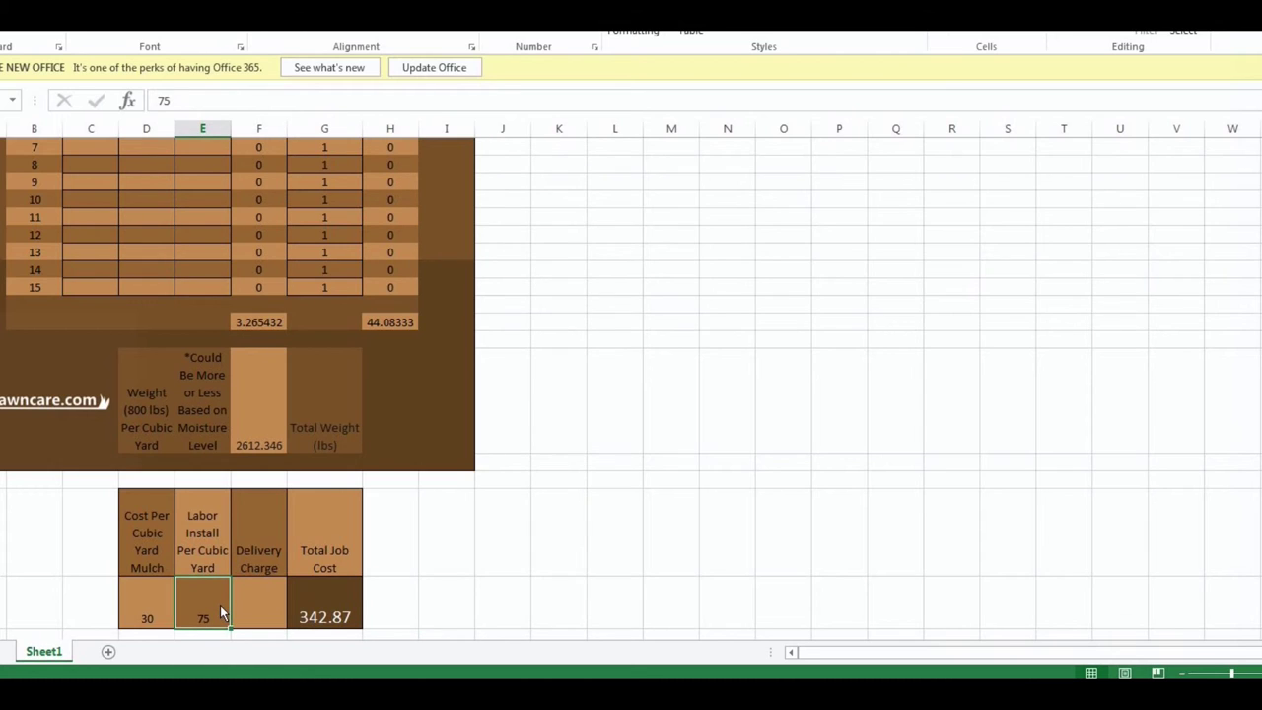
pyautogui.press('Delete')
pyautogui.click(379, 600)
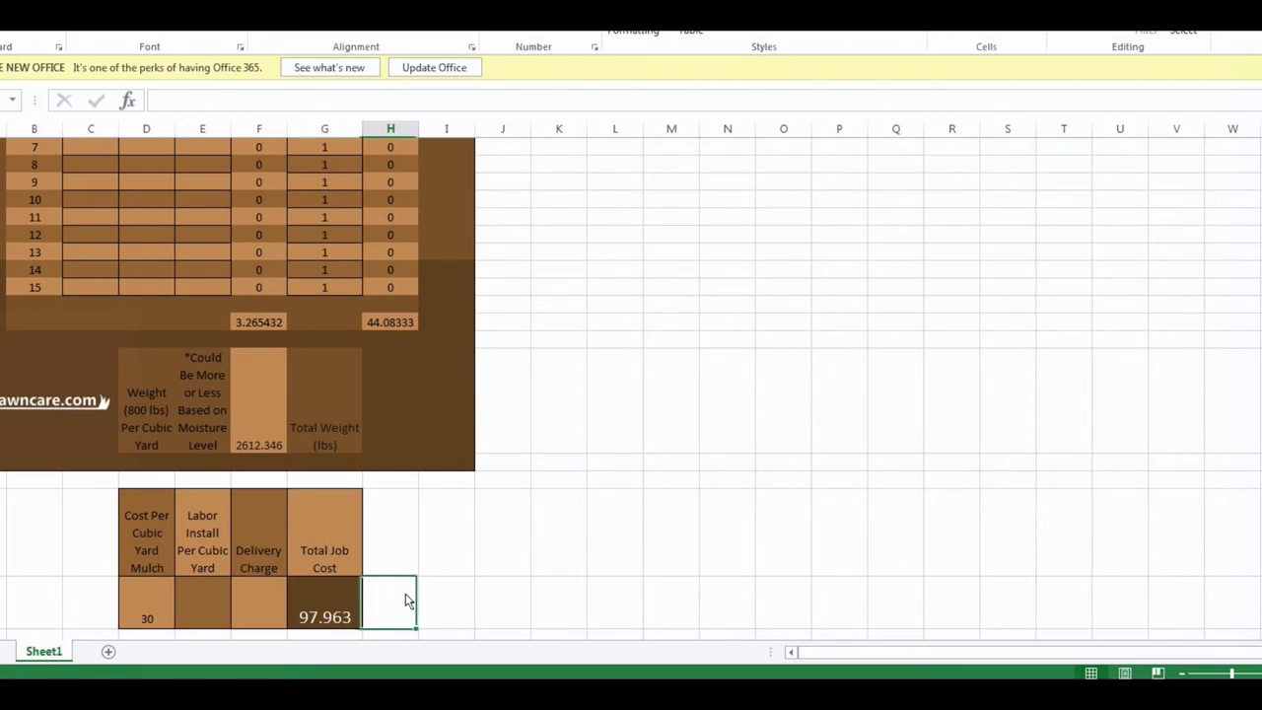
pyautogui.click(323, 615)
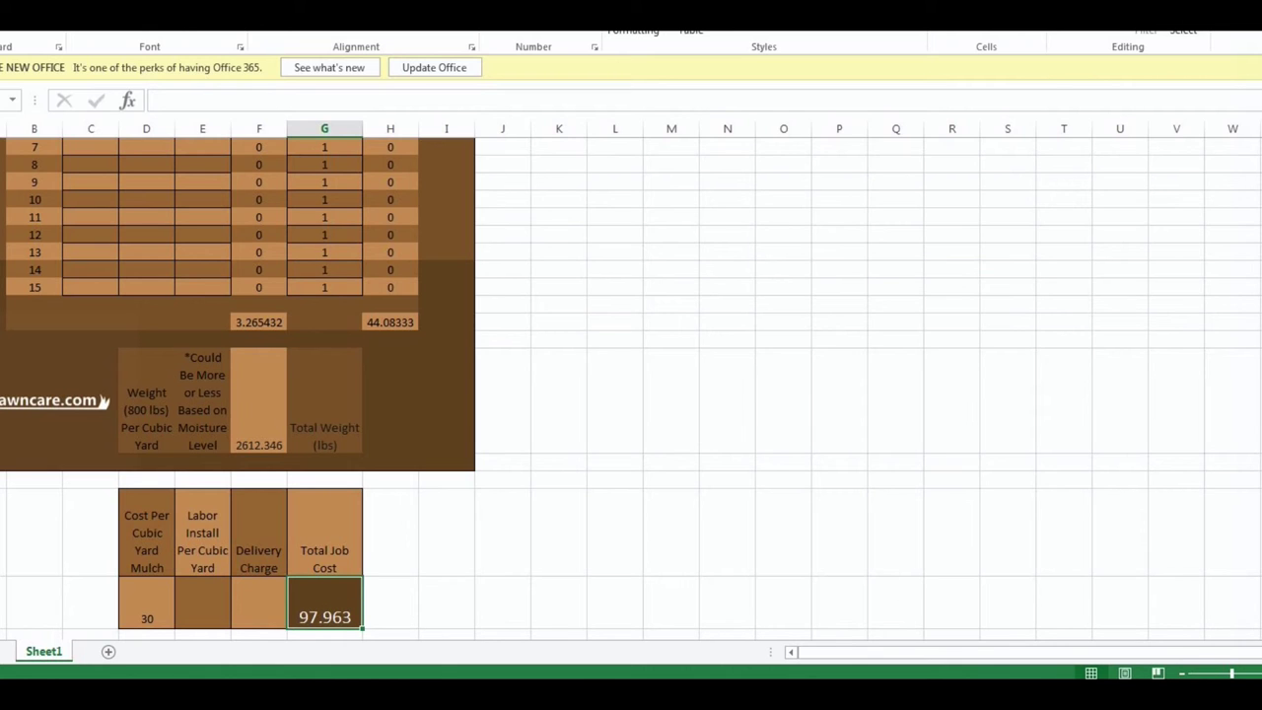
pyautogui.scroll(4, 631, 391)
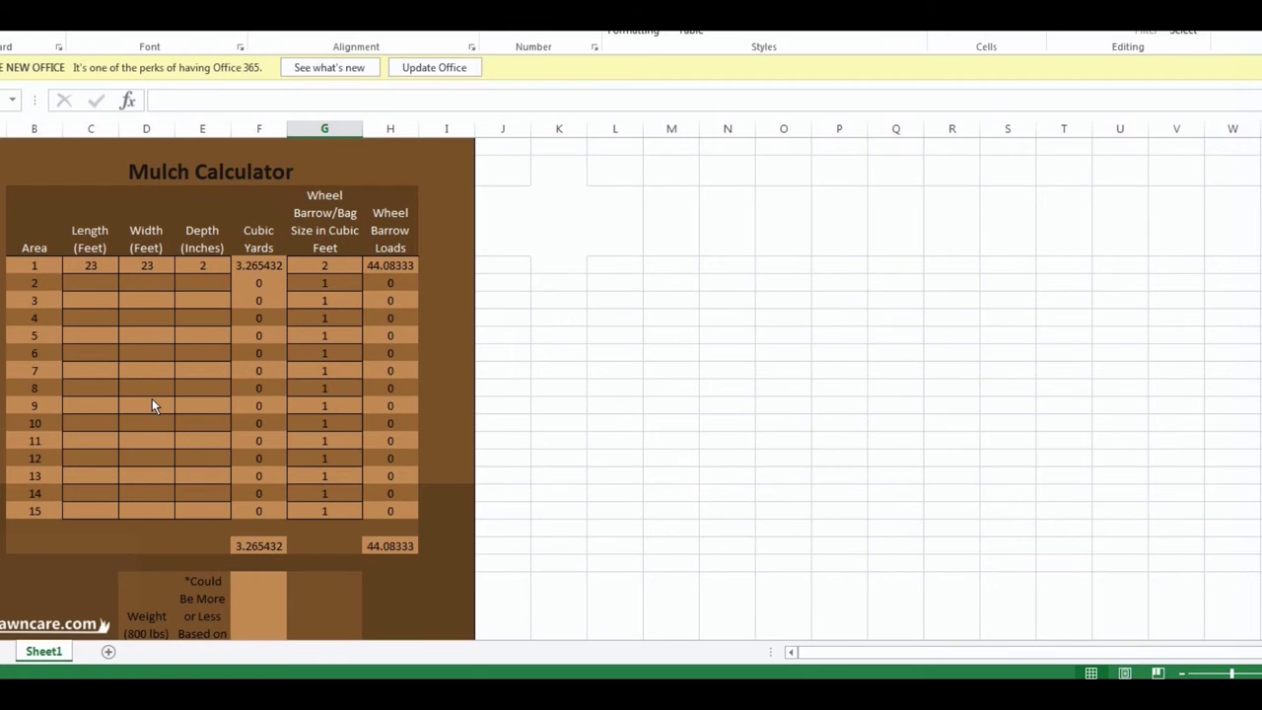
# Select cell C3 at the top of the Mulch Calculator sheet
pyautogui.click(96, 308)
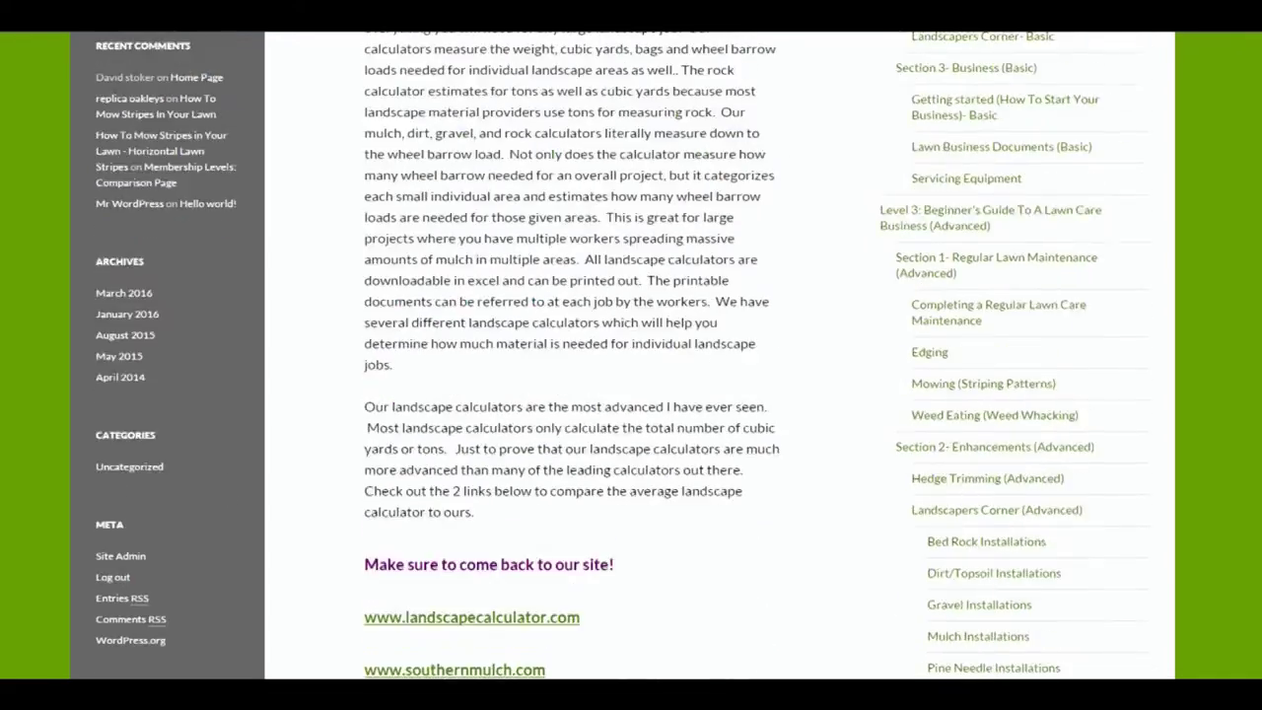
pyautogui.scroll(12, 631, 355)
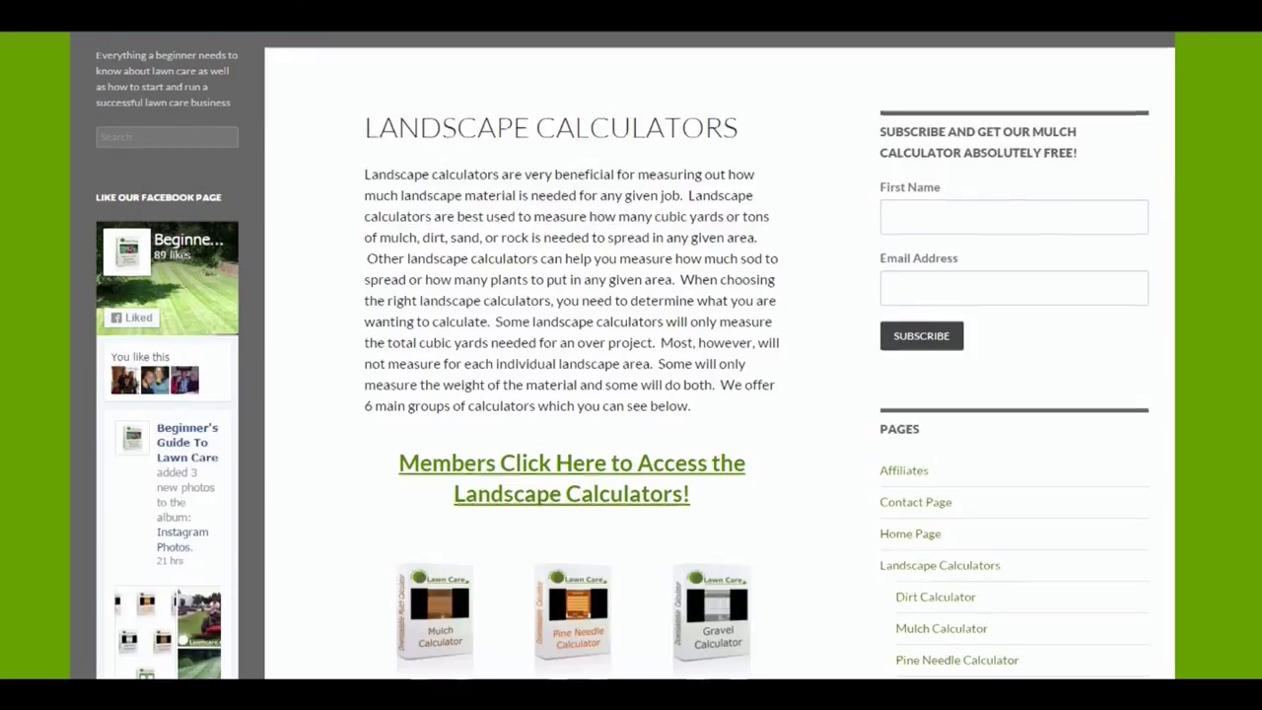
pyautogui.scroll(3, 631, 354)
pyautogui.scroll(-3, 631, 355)
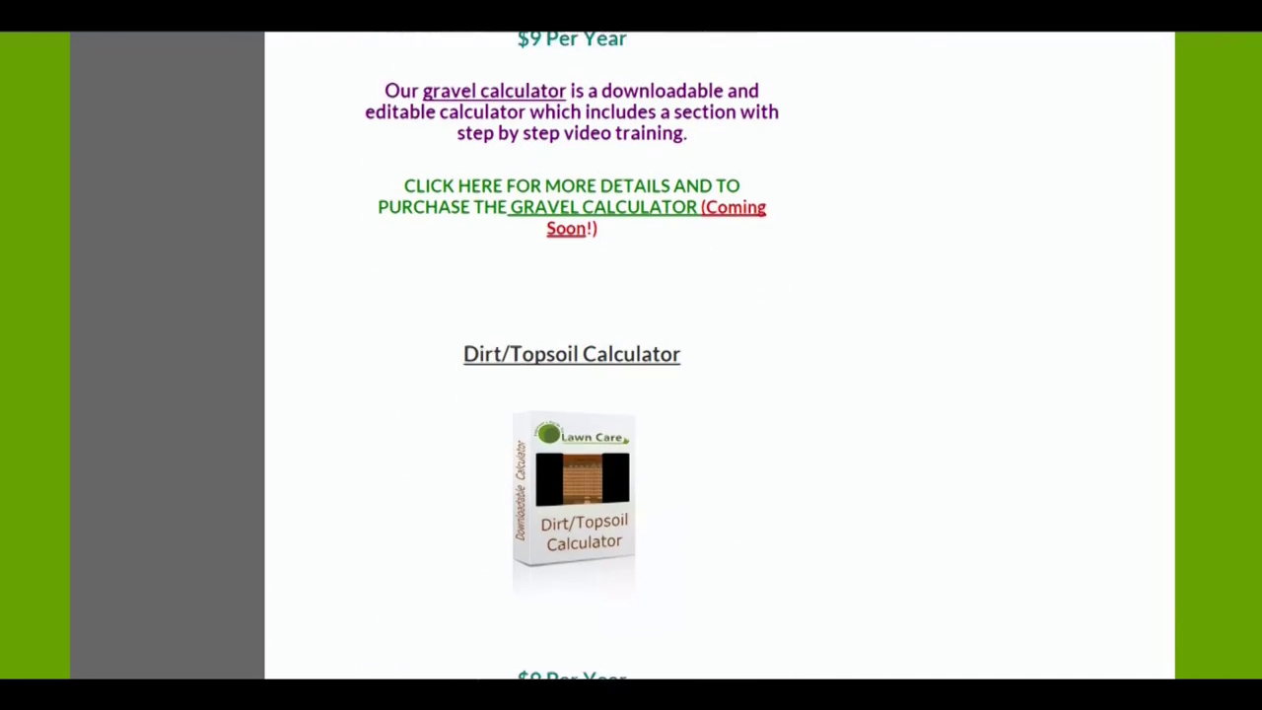
pyautogui.scroll(-7, 631, 355)
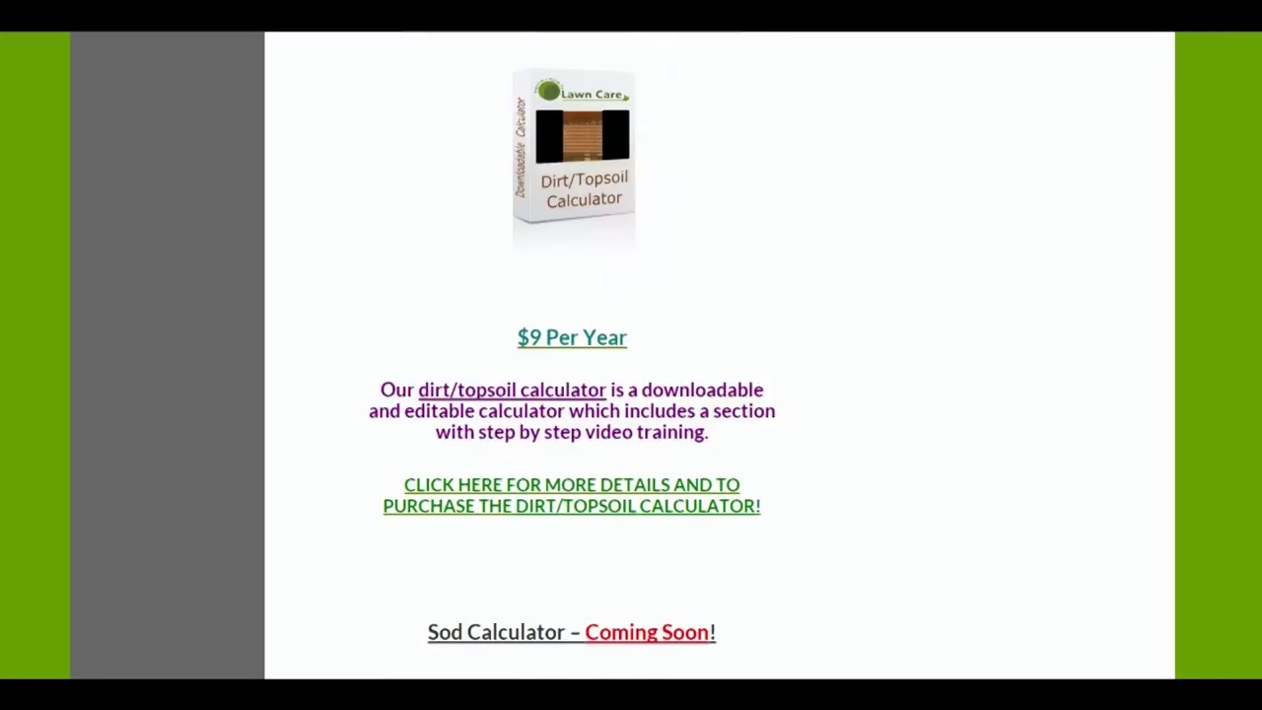
pyautogui.scroll(20, 631, 354)
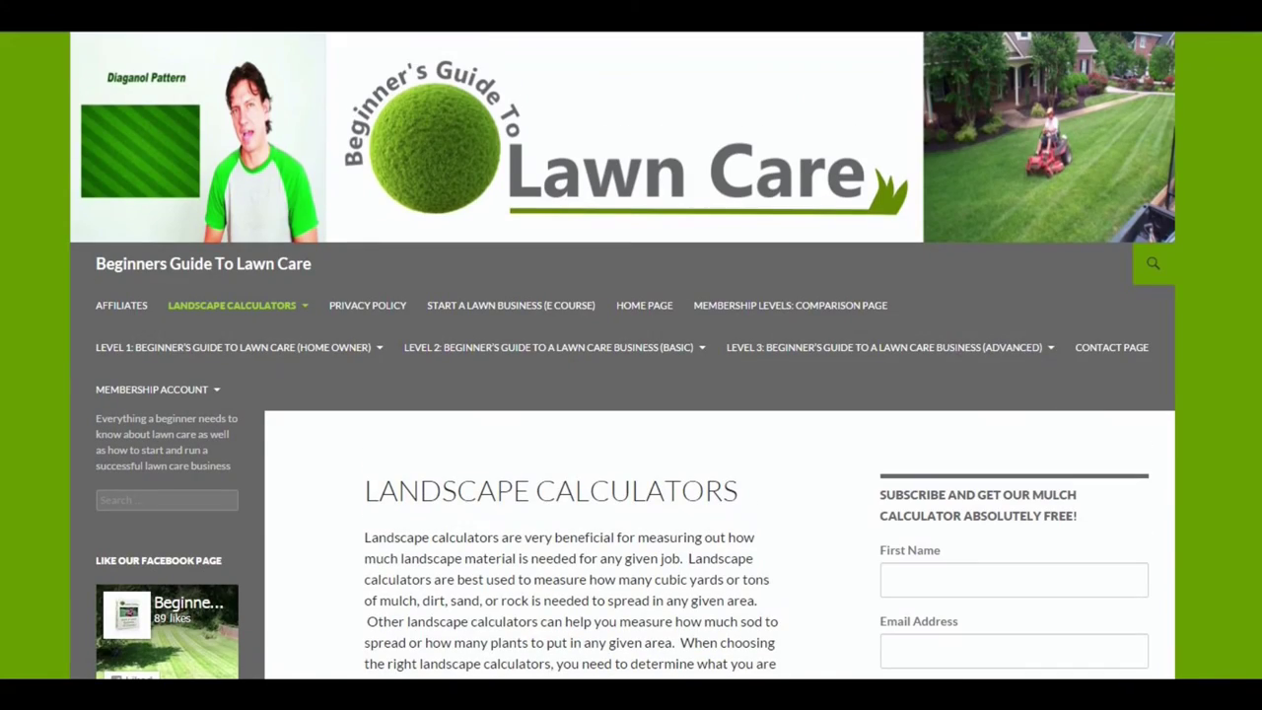
pyautogui.moveTo(431, 340)
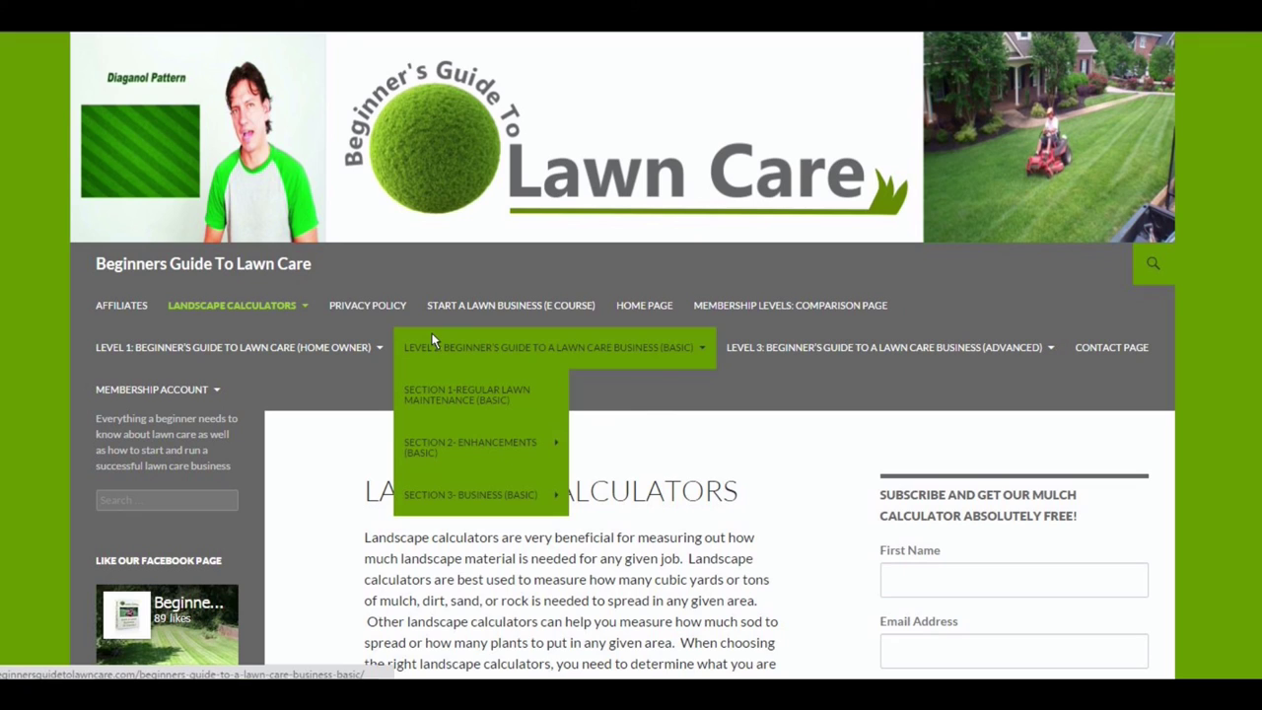
pyautogui.moveTo(737, 351)
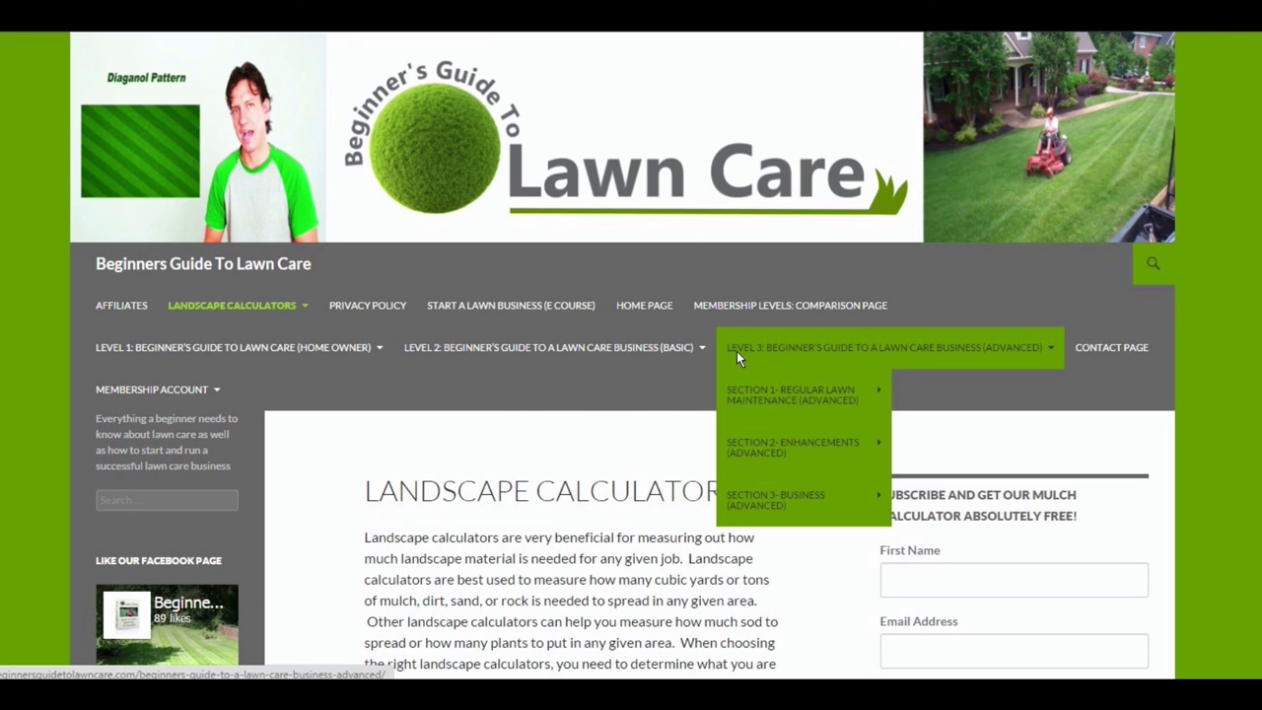